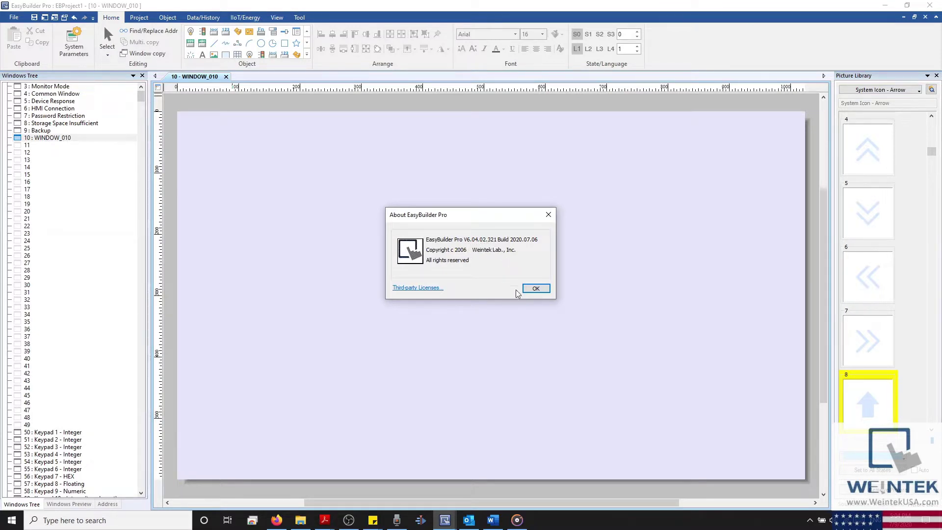
# Step: Dismiss the About EasyBuilder Pro version information dialog
pyautogui.click(534, 288)
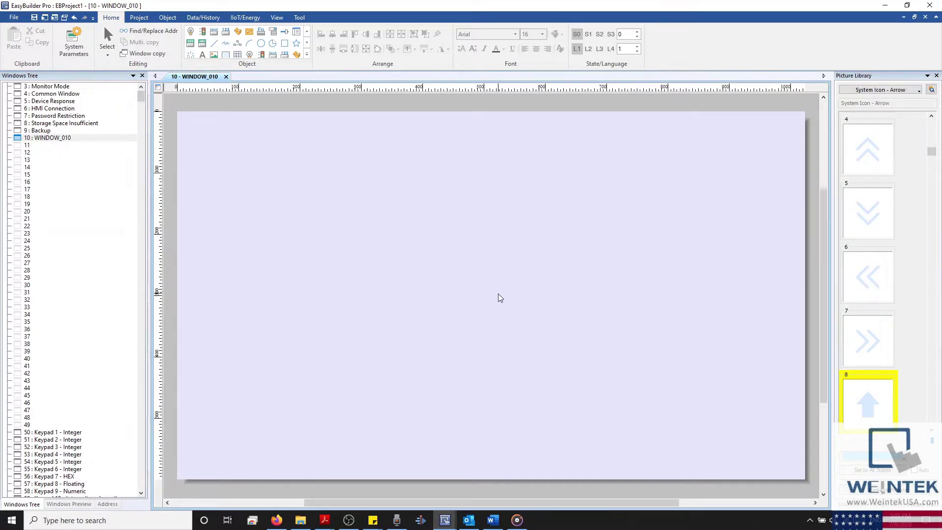
pyautogui.scroll(-1, 430, 274)
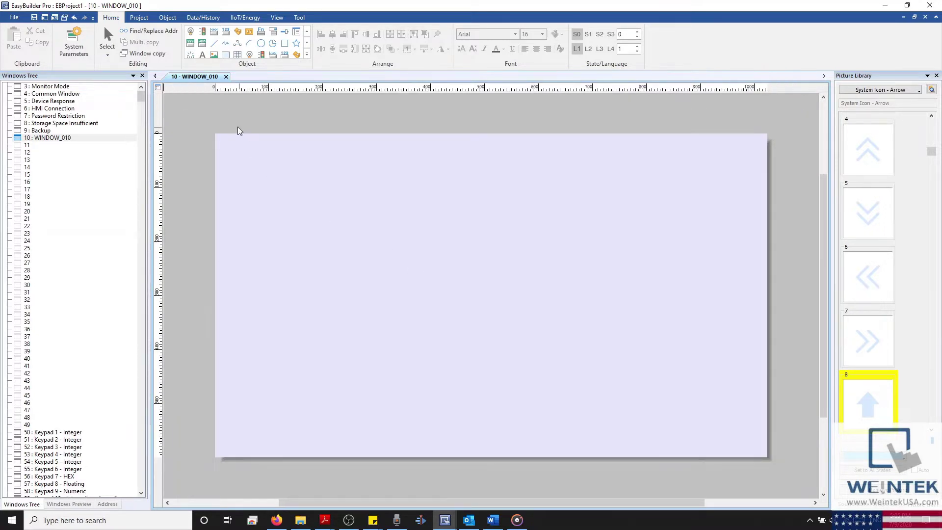
pyautogui.moveTo(211, 123); pyautogui.dragTo(774, 476)
pyautogui.click(74, 46)
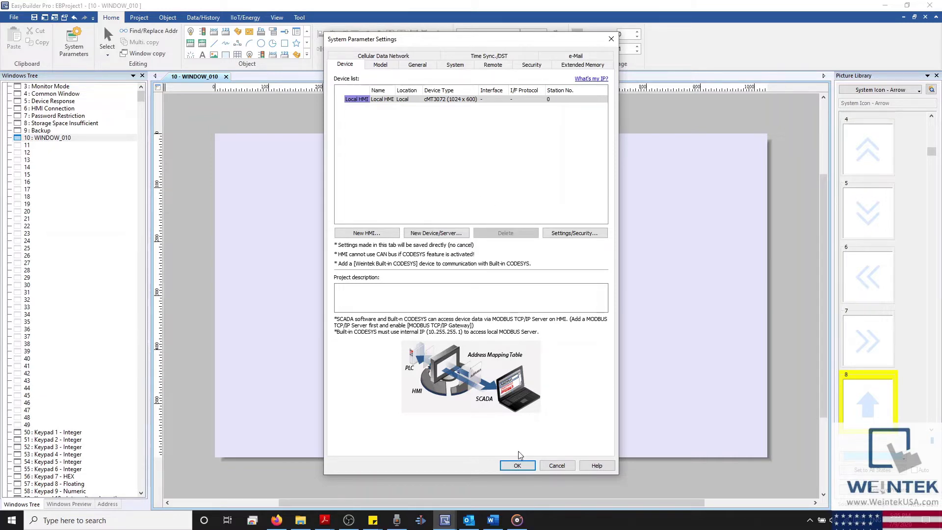
pyautogui.click(517, 466)
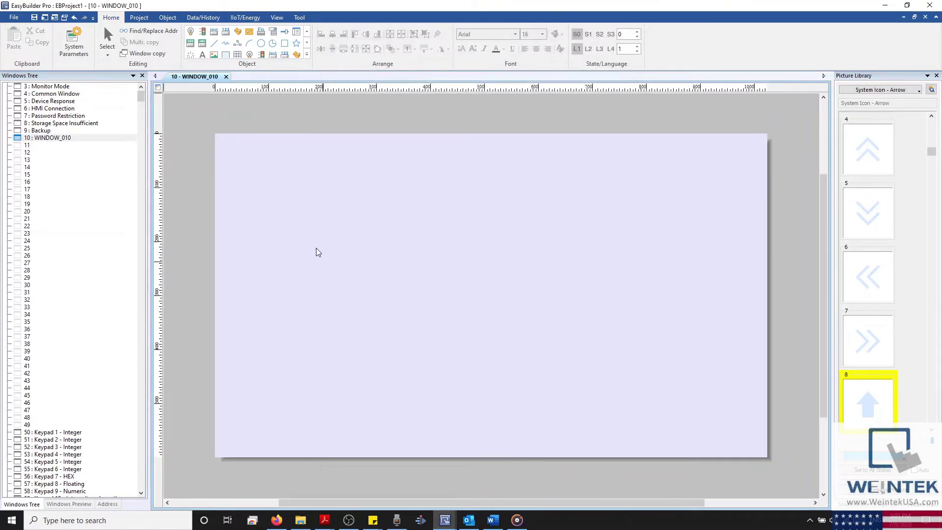
pyautogui.click(167, 17)
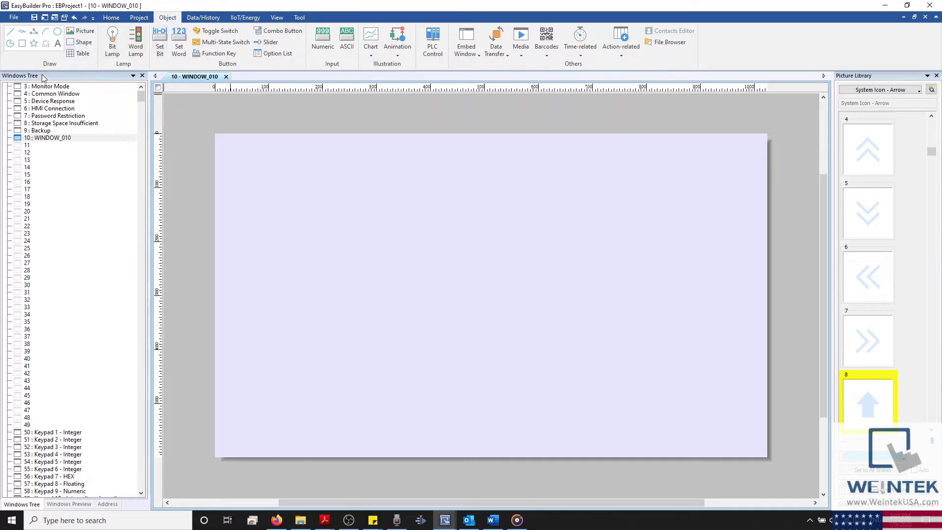
# Step: Add a default 'Text' object (TX_0) to WINDOW_010's upper-left area, then deselect it
pyautogui.click(57, 43)
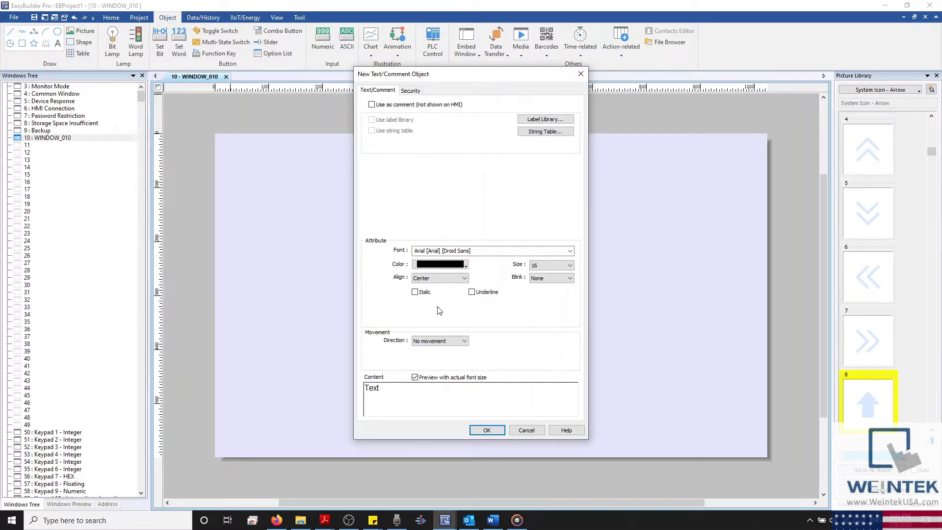
pyautogui.click(487, 430)
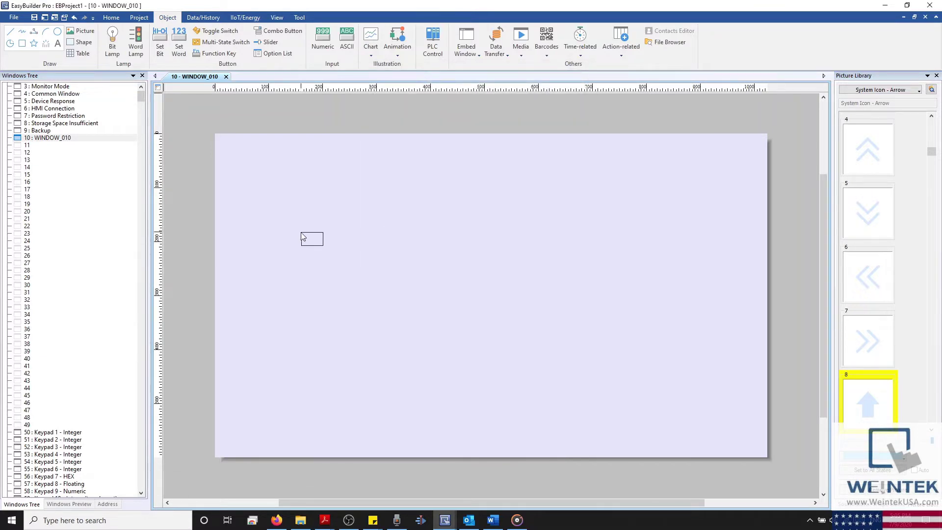
pyautogui.click(304, 243)
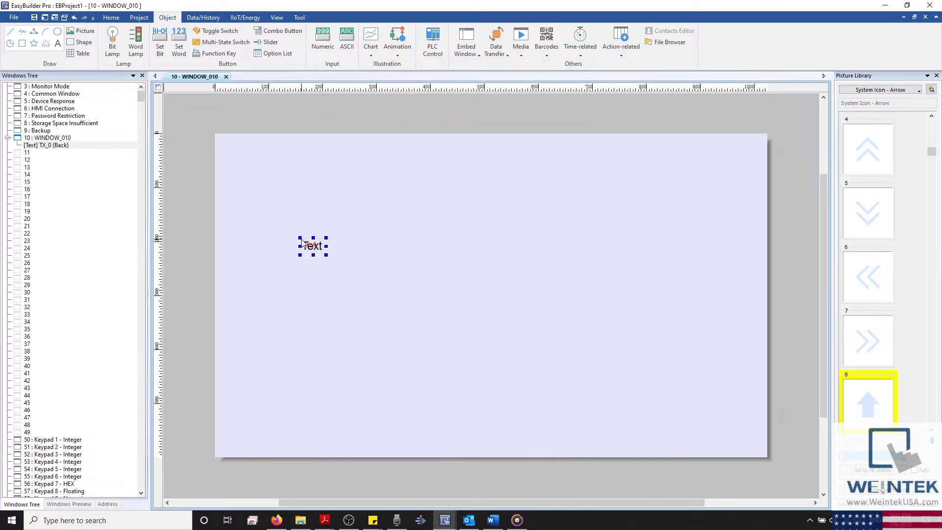
pyautogui.click(332, 243)
pyautogui.scroll(2, 317, 250)
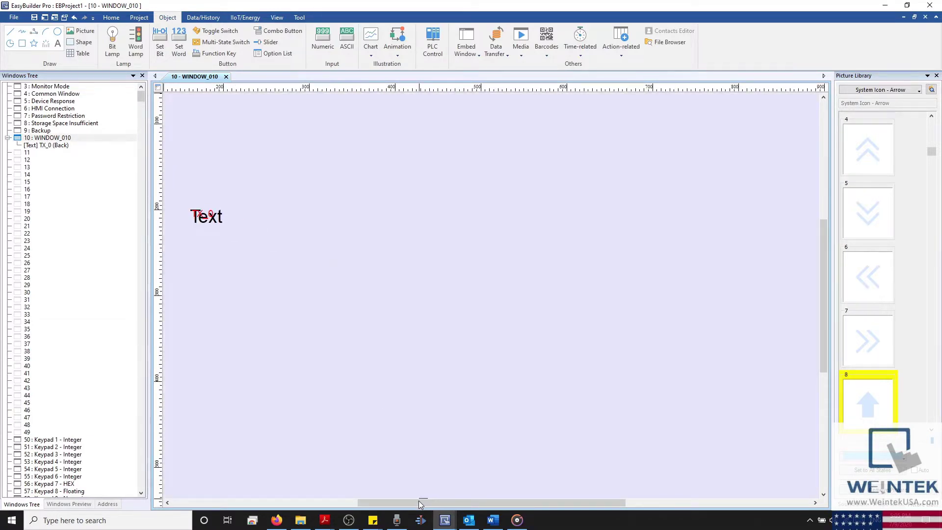
pyautogui.moveTo(427, 501); pyautogui.dragTo(367, 501)
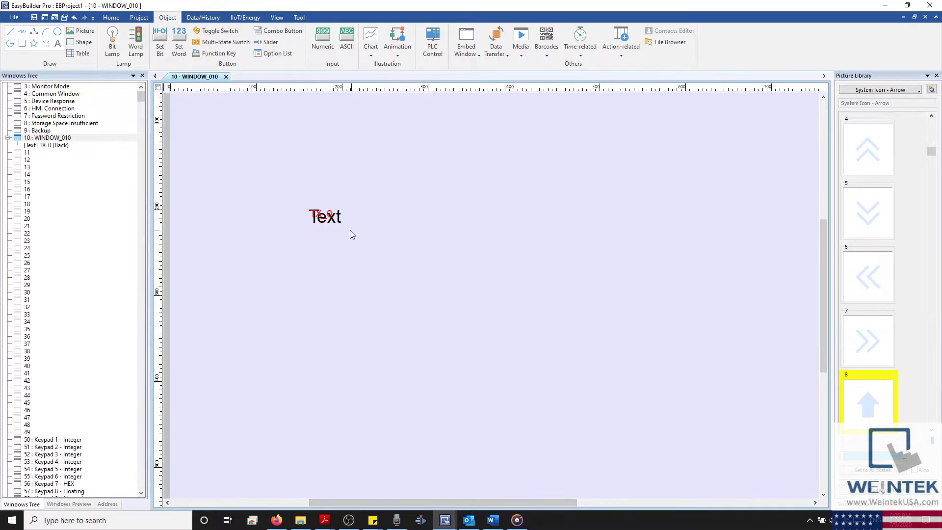
pyautogui.doubleClick(330, 223)
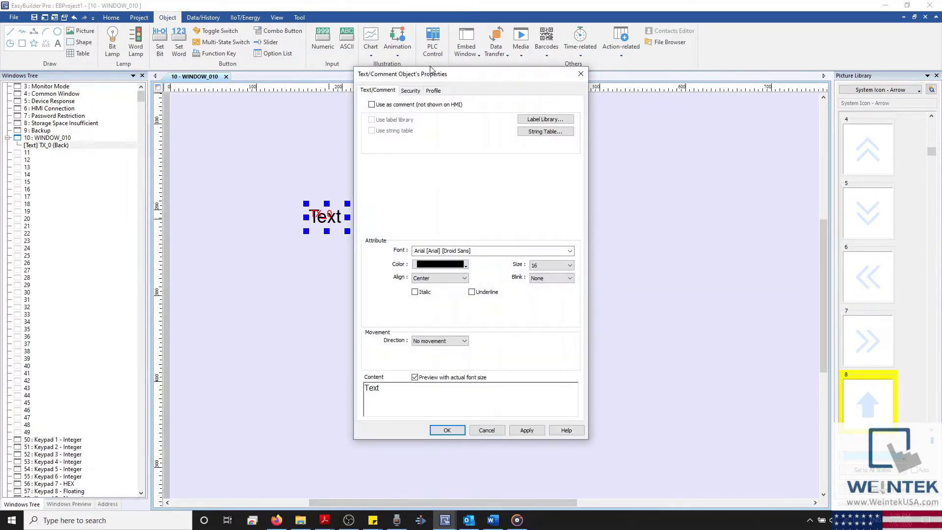
pyautogui.moveTo(435, 75); pyautogui.dragTo(474, 124)
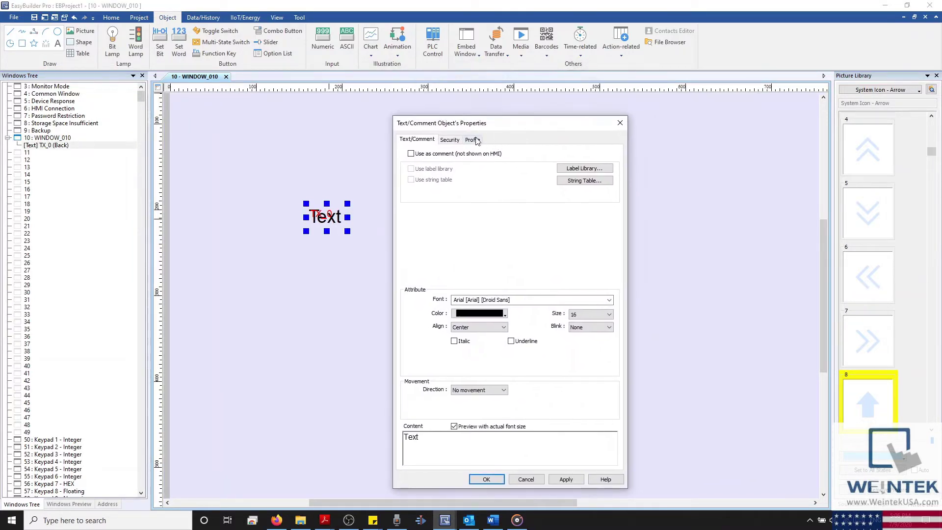
pyautogui.click(473, 140)
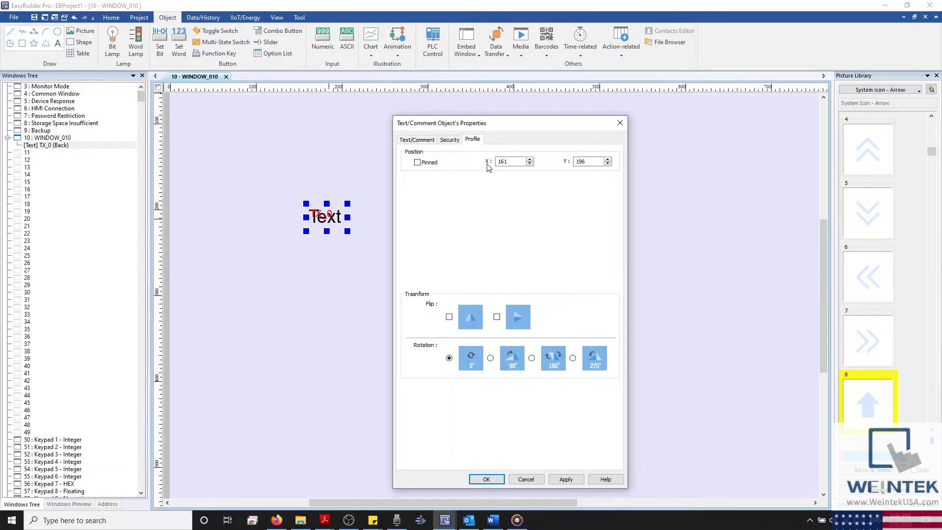
pyautogui.click(510, 162)
pyautogui.doubleClick(585, 162)
pyautogui.click(449, 318)
pyautogui.click(490, 359)
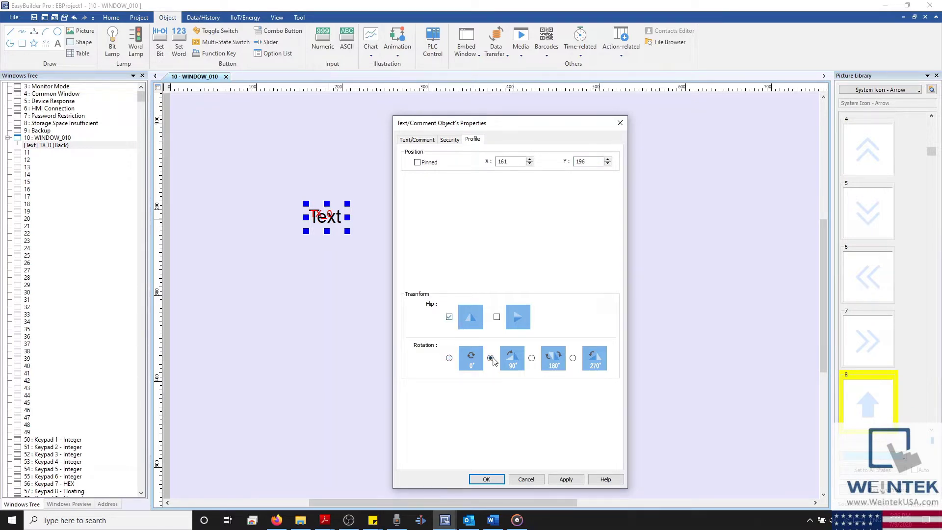
pyautogui.click(565, 480)
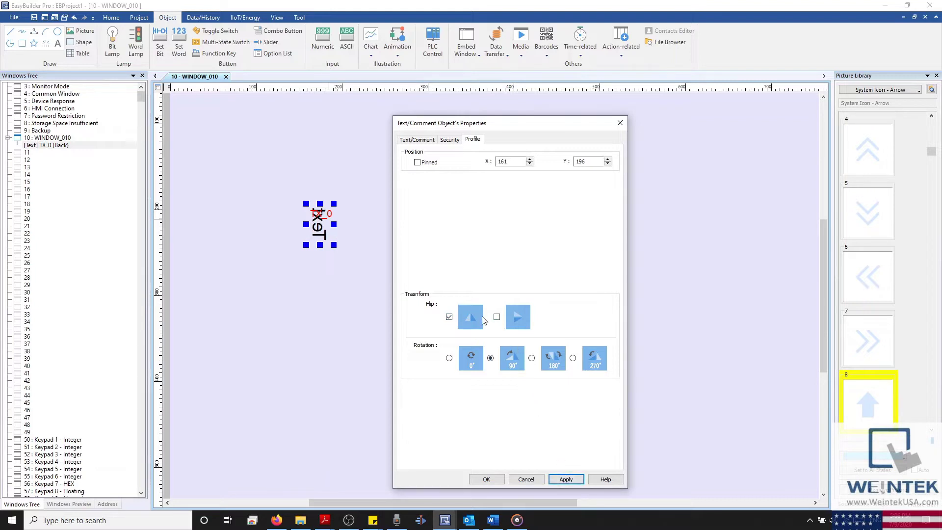
pyautogui.click(449, 317)
pyautogui.click(565, 479)
pyautogui.click(531, 358)
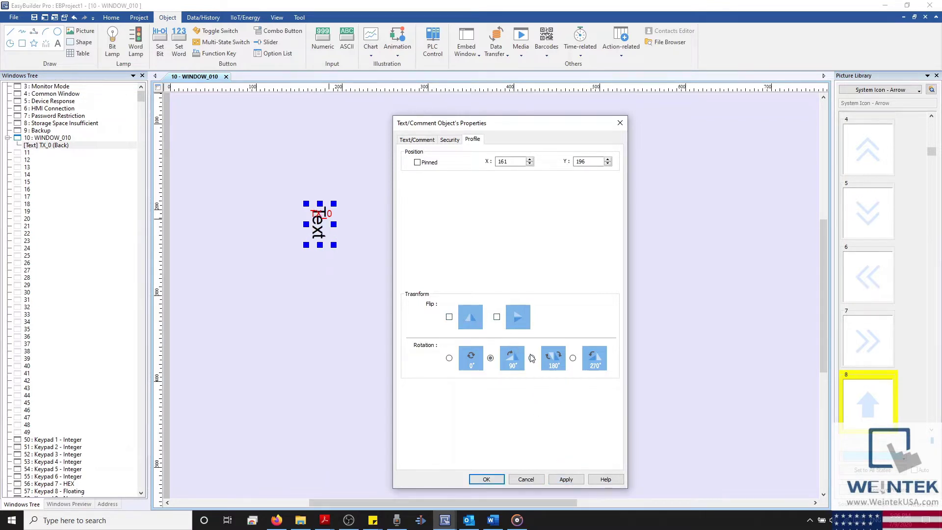
pyautogui.click(565, 479)
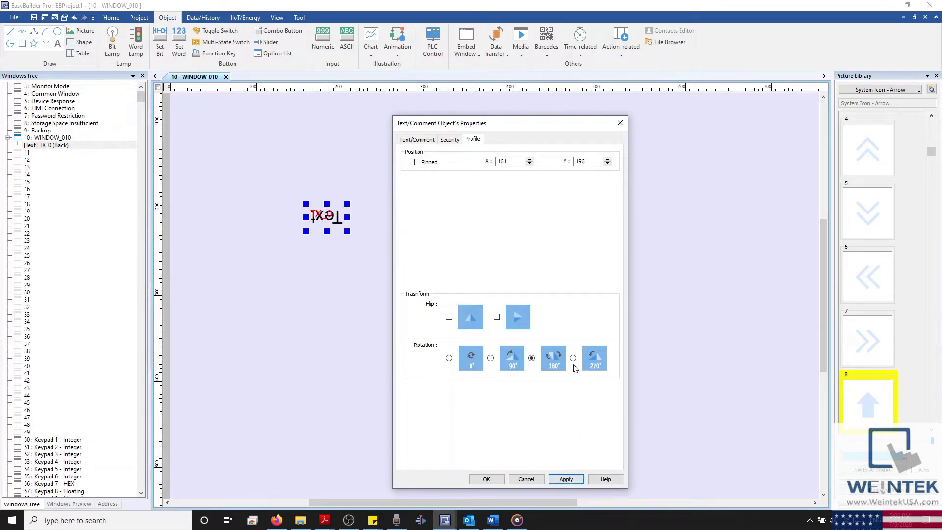
pyautogui.click(573, 358)
pyautogui.click(565, 480)
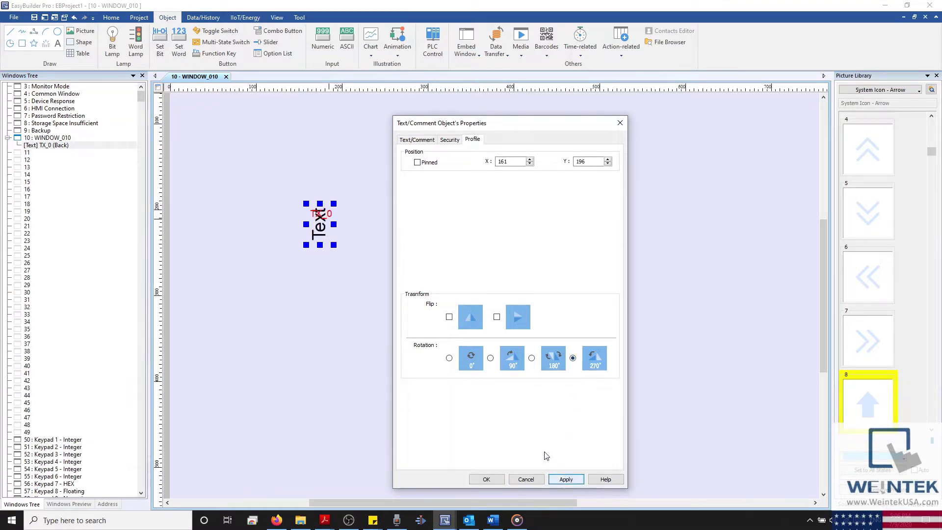
pyautogui.click(449, 358)
pyautogui.click(565, 478)
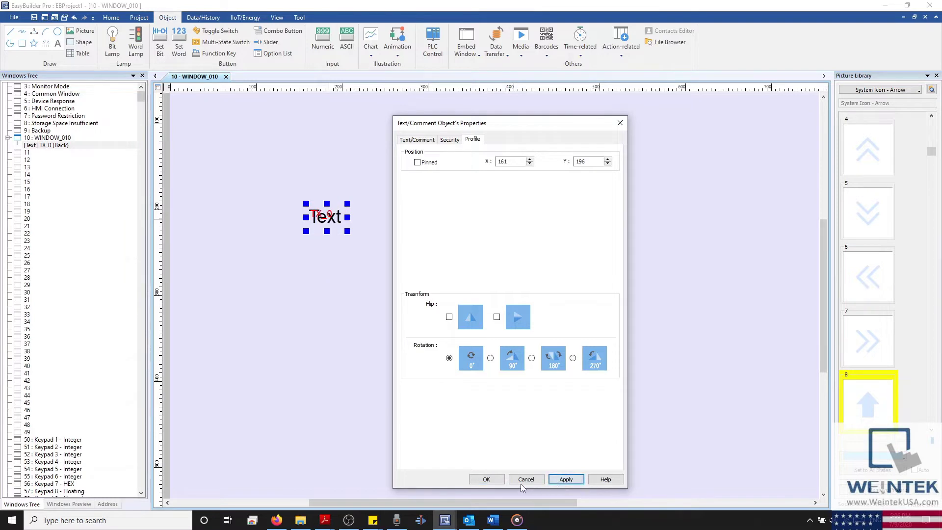
pyautogui.click(487, 479)
pyautogui.click(454, 325)
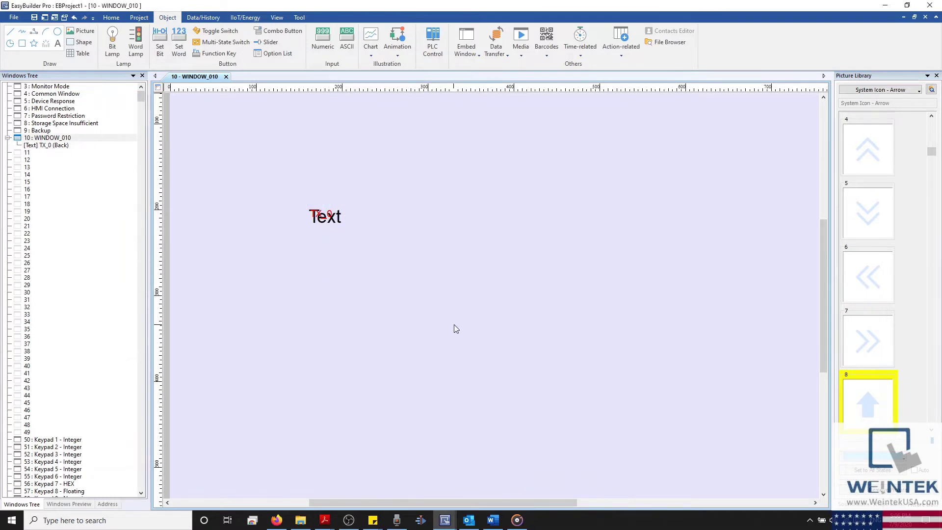
pyautogui.keyDown('ctrl'); pyautogui.moveTo(331, 219); pyautogui.dragTo(365, 220); pyautogui.keyUp('ctrl')
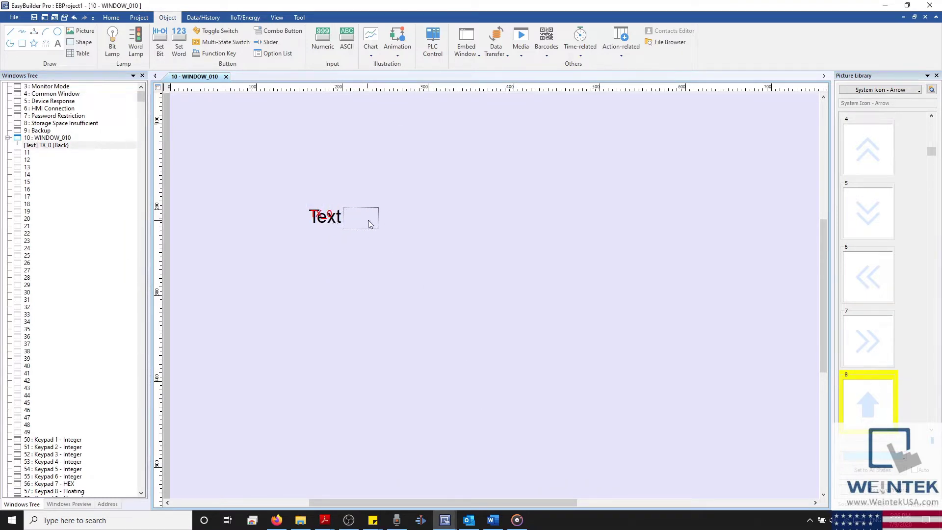
pyautogui.click(385, 258)
pyautogui.click(361, 217)
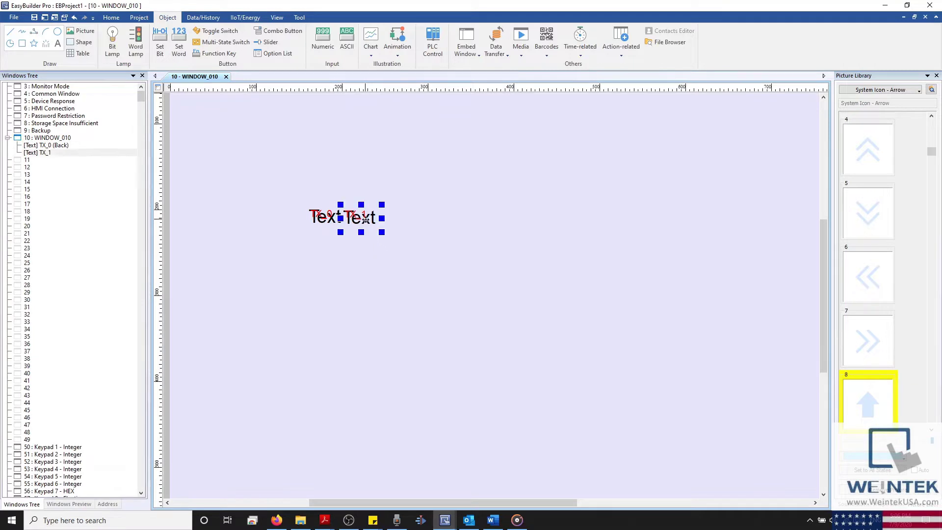
pyautogui.press('Delete')
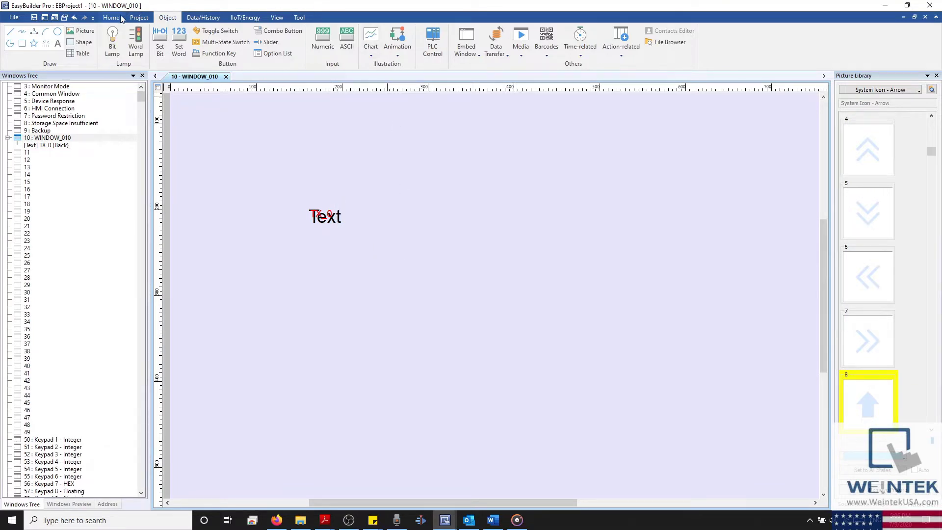
pyautogui.click(111, 17)
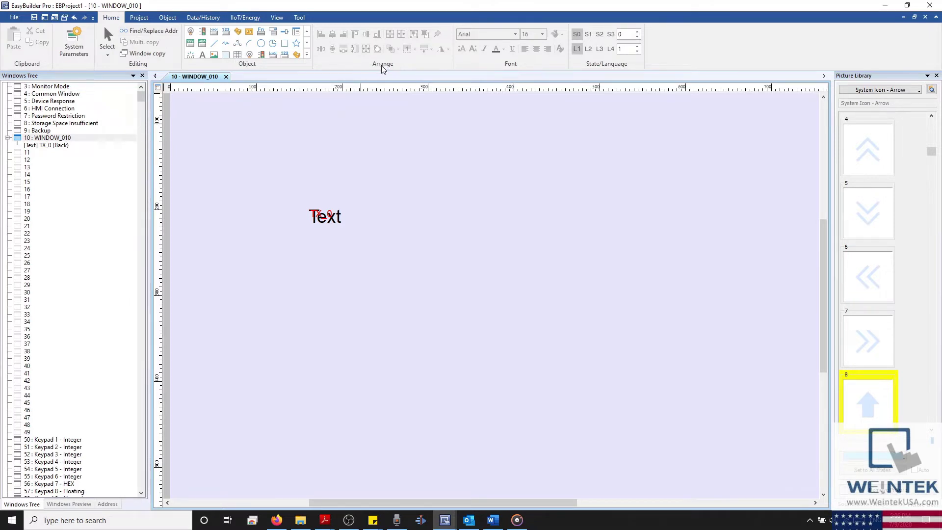
# Step: Rotate the Text label left 90 degrees, then turn it back upright
pyautogui.click(326, 217)
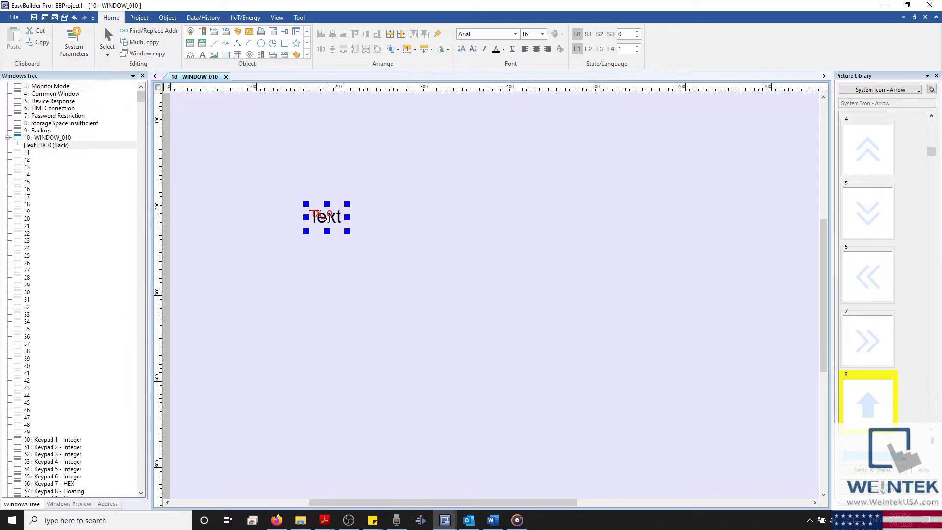
pyautogui.click(447, 51)
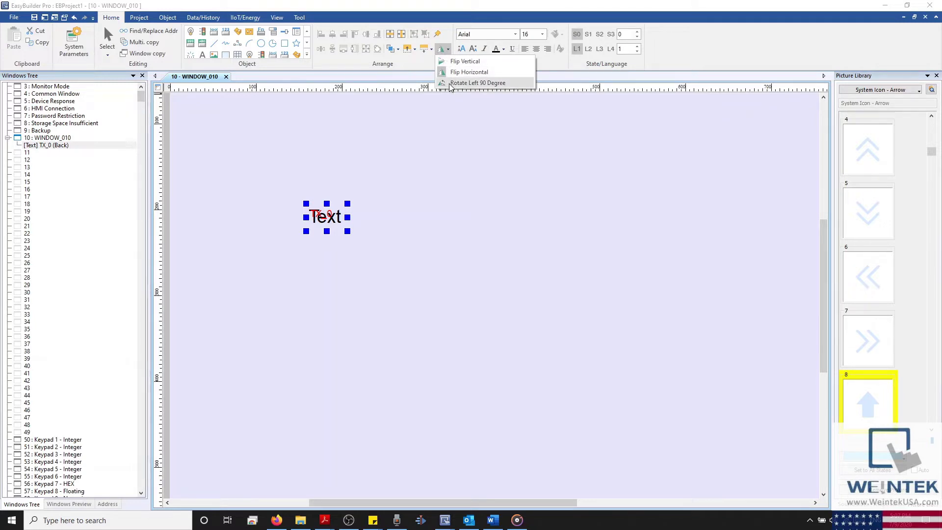
pyautogui.click(477, 82)
pyautogui.click(443, 50)
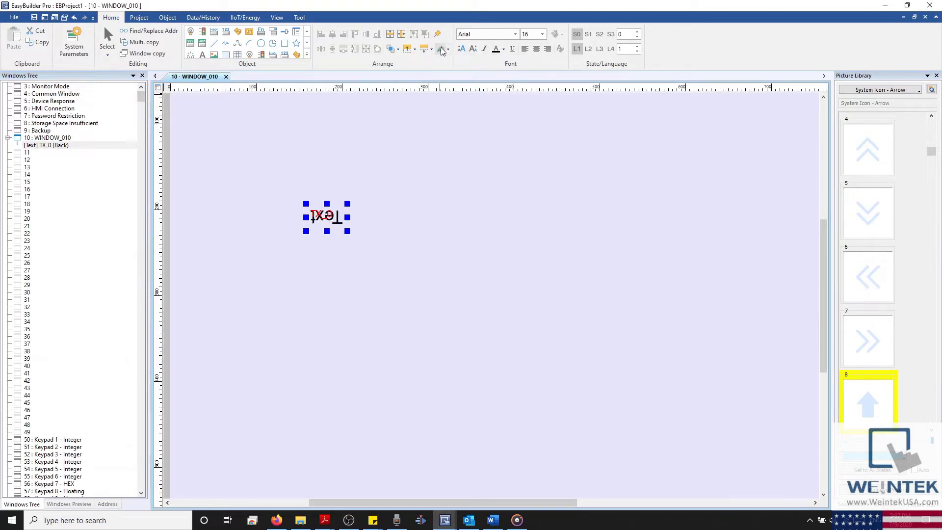
pyautogui.click(443, 50)
# Step: Mirror the Text label horizontally, restore it, then delete it
pyautogui.click(450, 50)
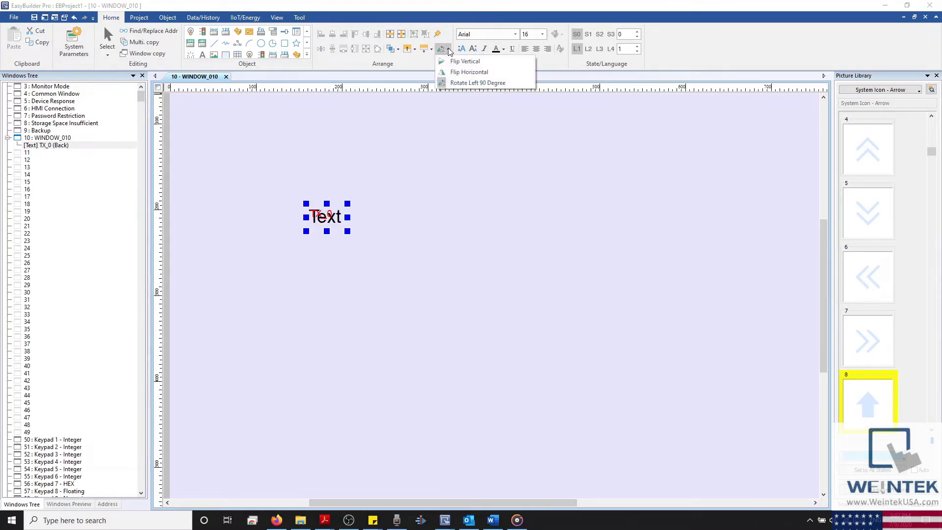
pyautogui.click(468, 72)
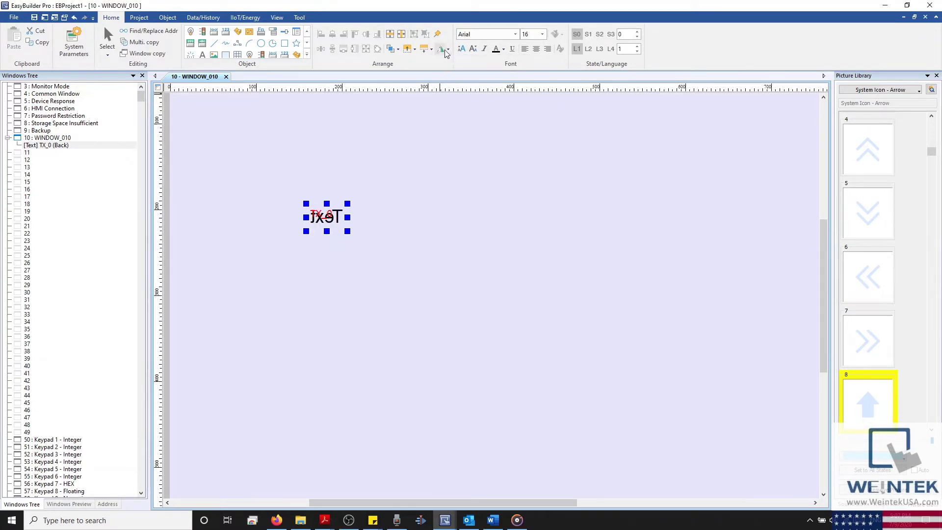
pyautogui.click(442, 50)
pyautogui.press('Delete')
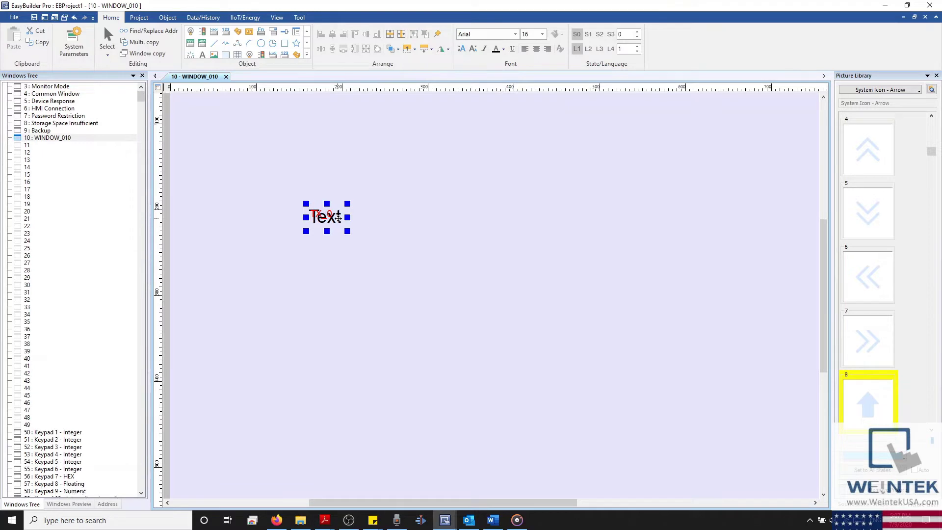
pyautogui.click(167, 17)
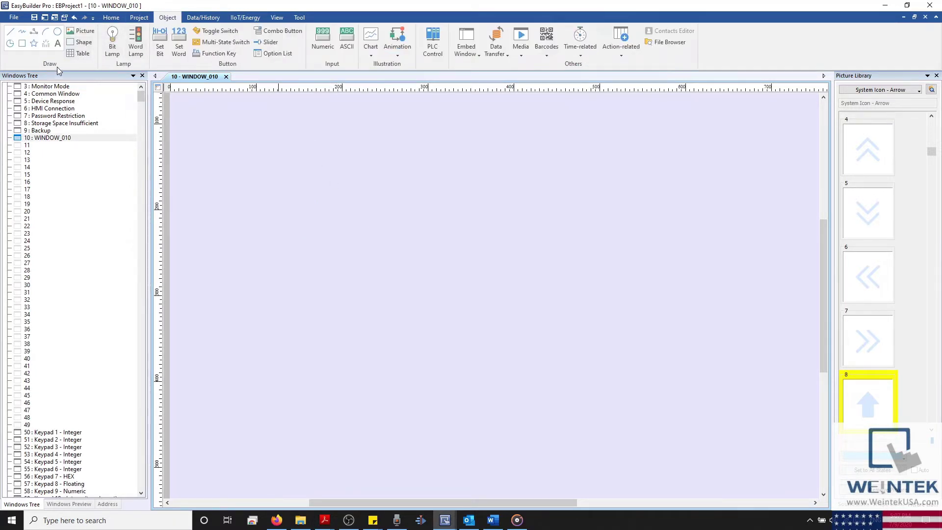
# Step: Use the red Arrow-Up from the System Icon Arrow library for a new picture object
pyautogui.click(85, 32)
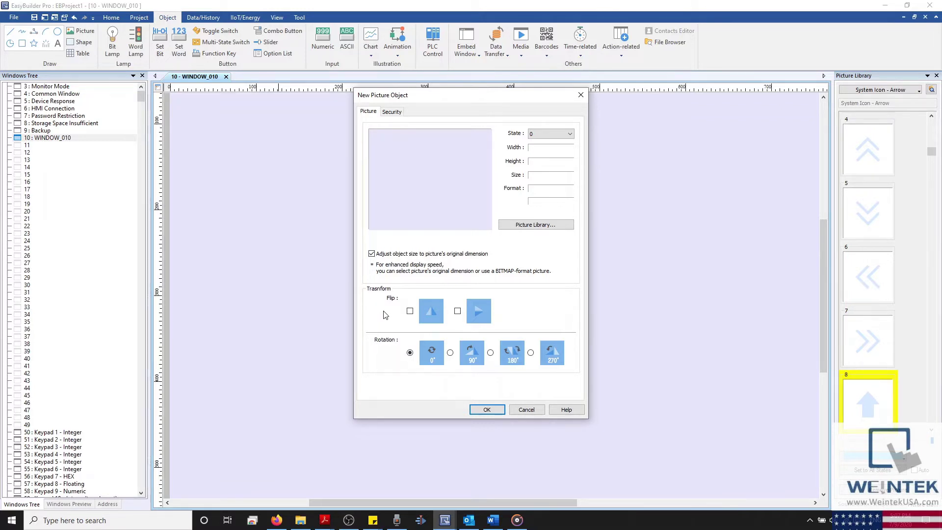
pyautogui.click(530, 225)
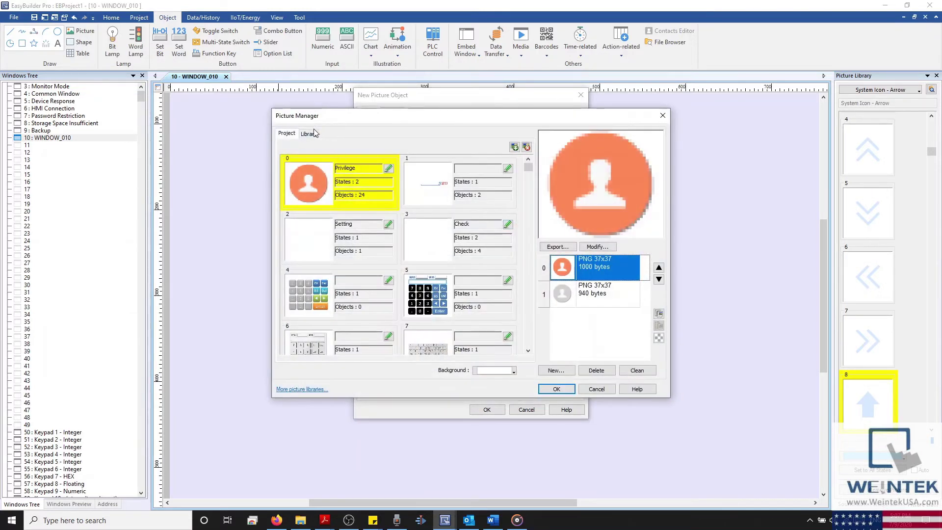
pyautogui.click(312, 133)
pyautogui.click(387, 147)
pyautogui.moveTo(313, 202)
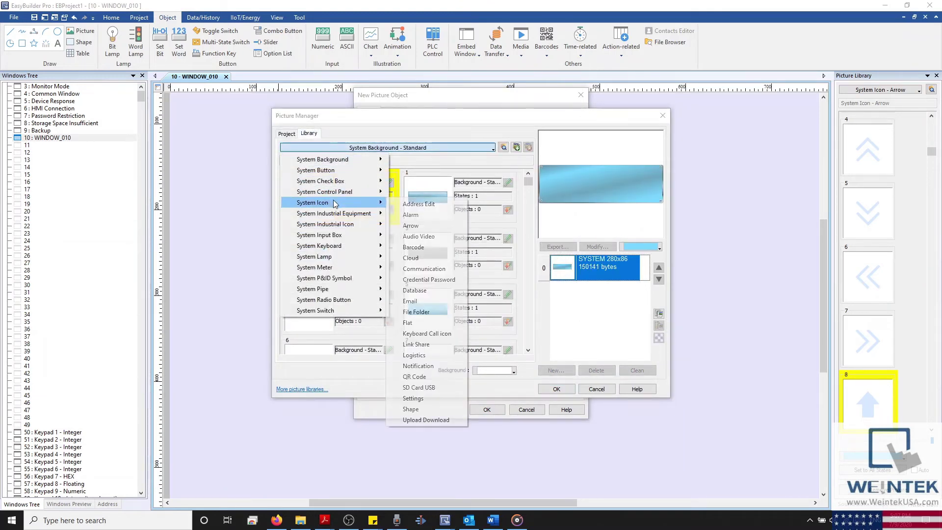
pyautogui.click(427, 225)
pyautogui.scroll(-3, 412, 287)
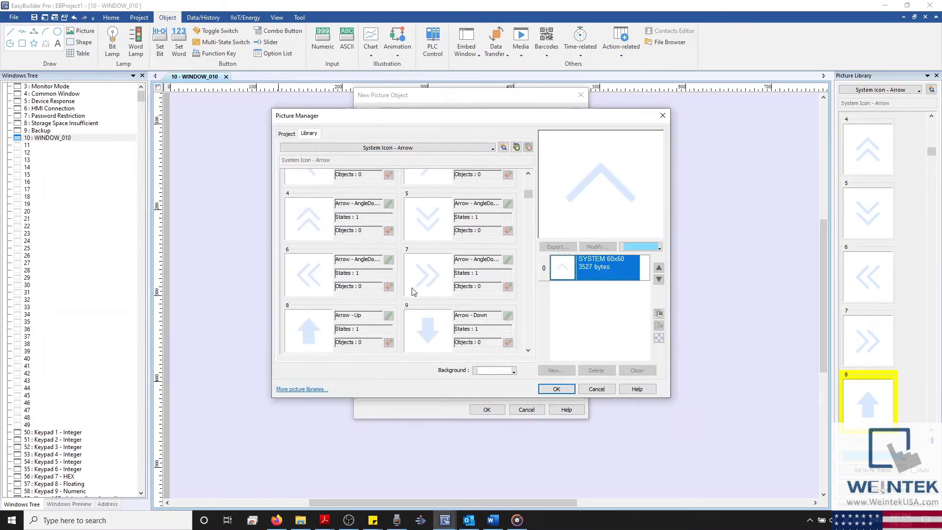
pyautogui.click(328, 340)
pyautogui.click(659, 246)
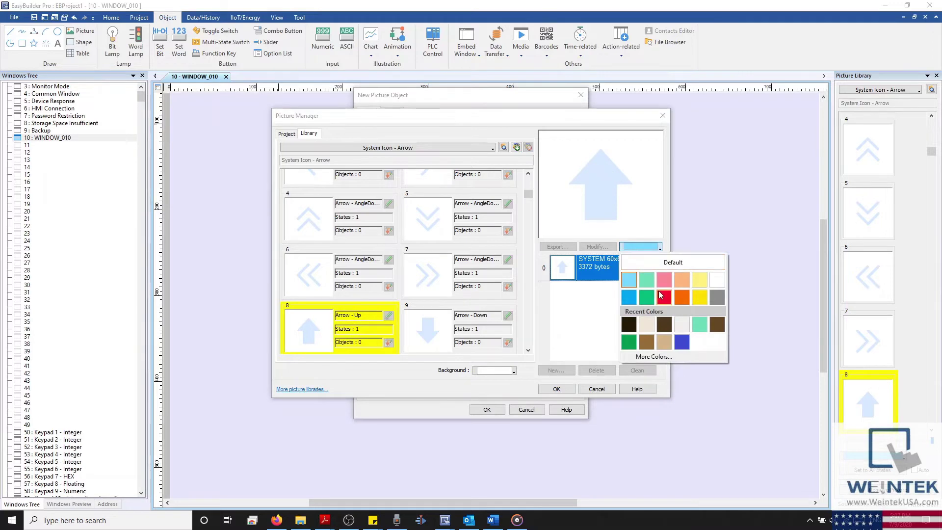
pyautogui.click(641, 294)
pyautogui.click(556, 389)
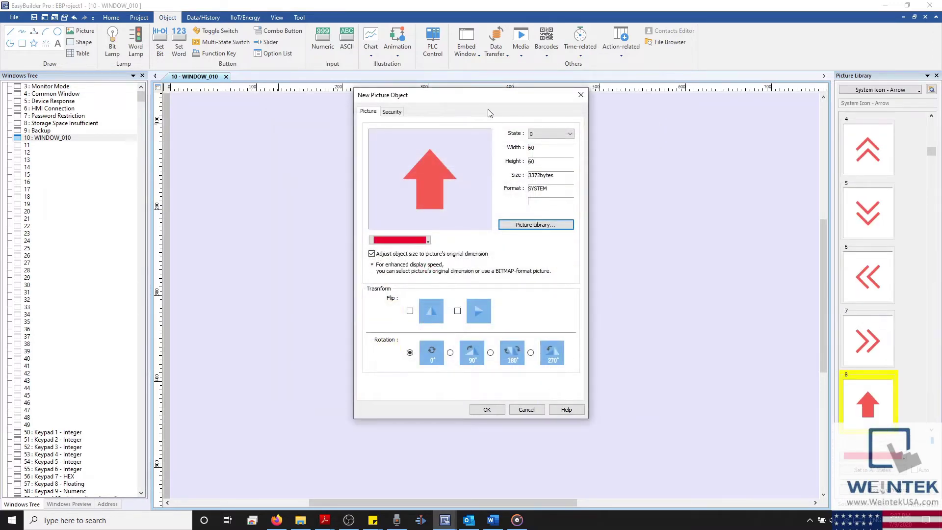
# Step: Preview the arrow with vertical flip and 180-degree rotation, reset both, and cancel
pyautogui.moveTo(486, 94); pyautogui.dragTo(604, 75)
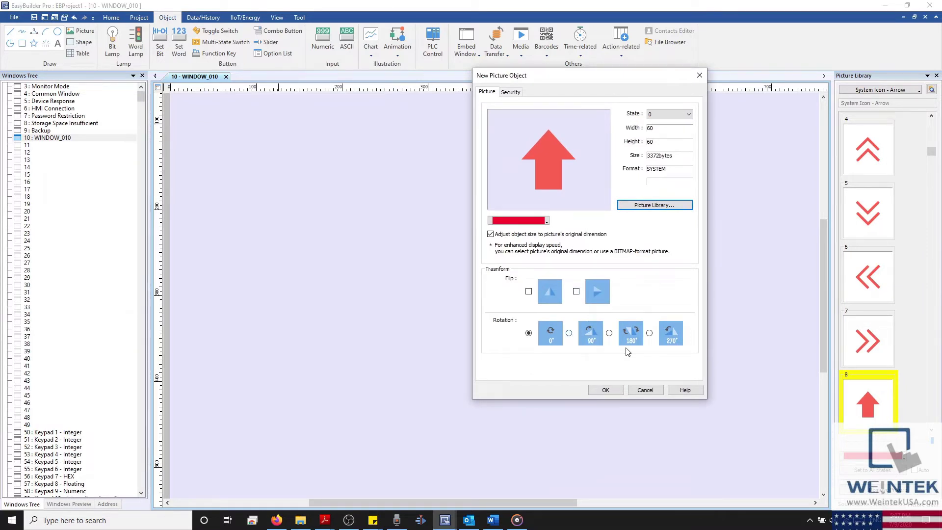
pyautogui.click(576, 291)
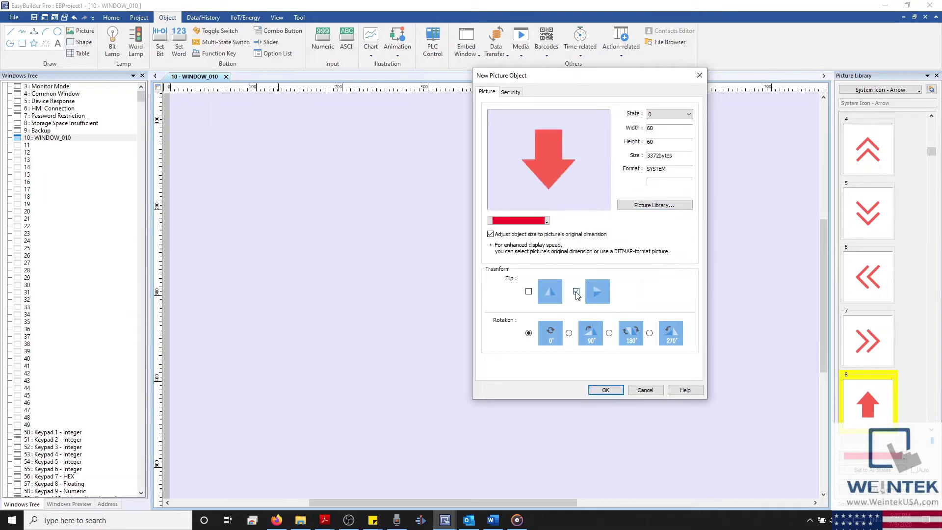
pyautogui.click(609, 333)
pyautogui.click(577, 291)
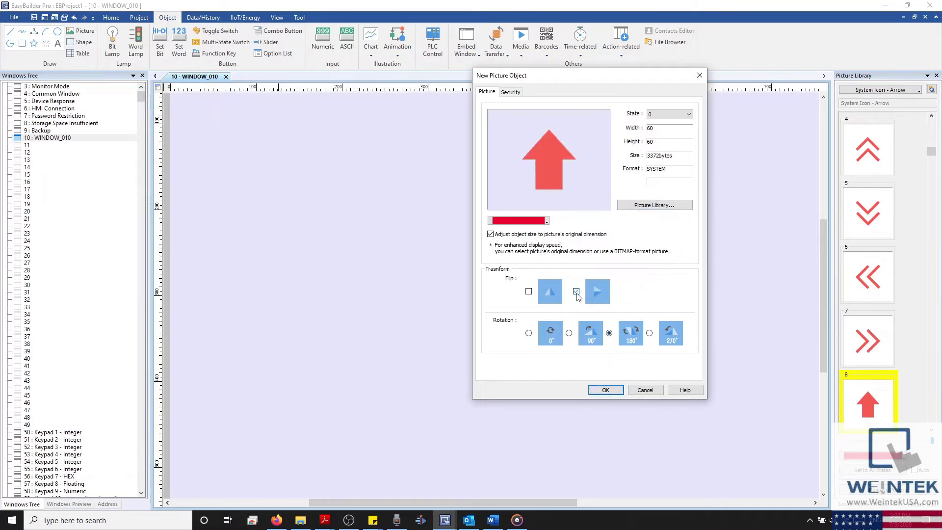
pyautogui.click(576, 292)
pyautogui.click(528, 333)
pyautogui.click(643, 389)
pyautogui.moveTo(445, 521)
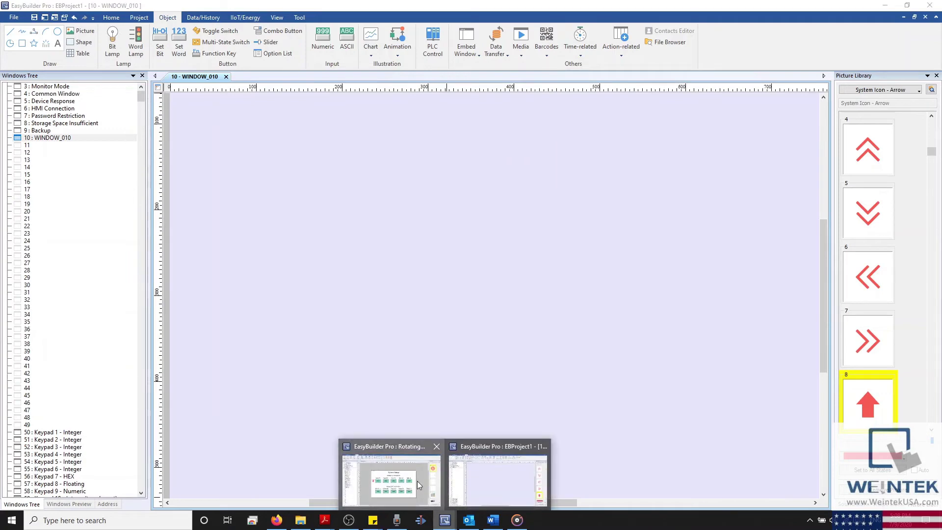
# Step: In the Rotating project, open the properties of the red arrow shape MV_0
pyautogui.click(392, 480)
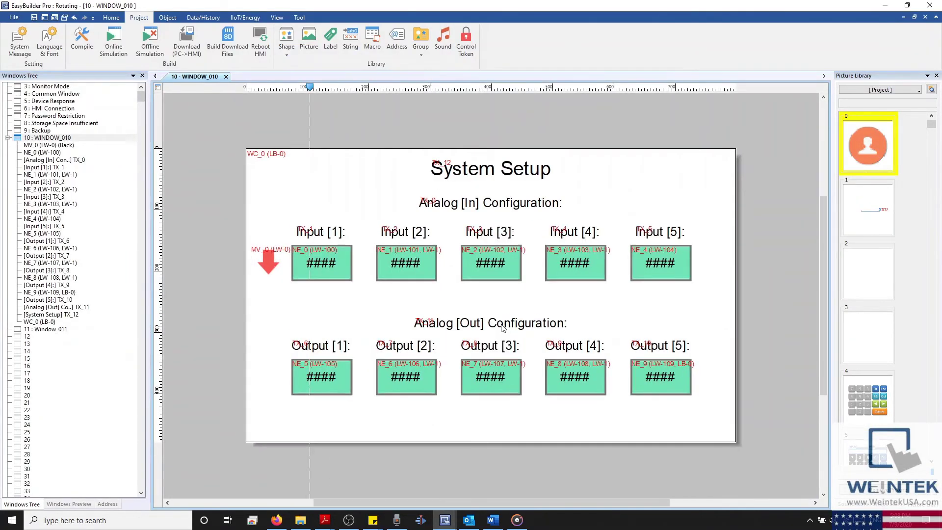
pyautogui.scroll(2, 503, 328)
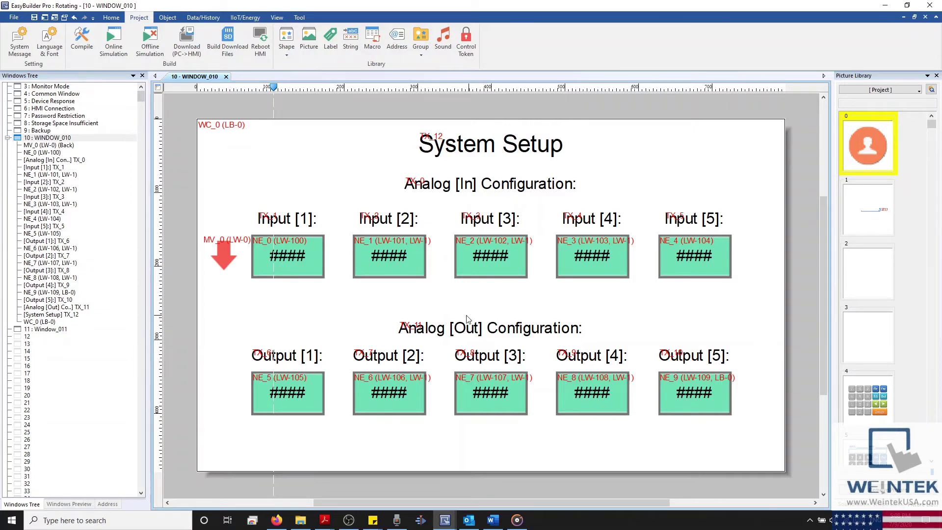
pyautogui.click(434, 148)
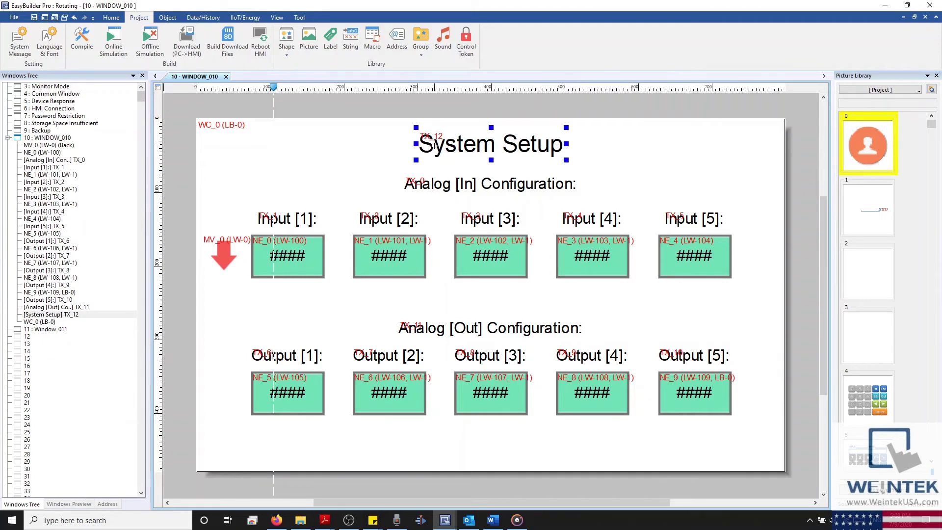
pyautogui.click(430, 186)
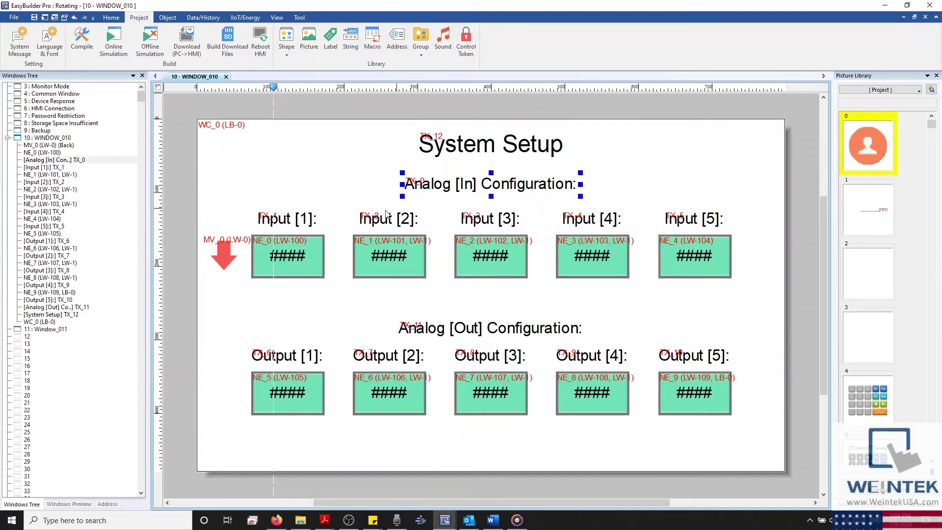
pyautogui.click(223, 258)
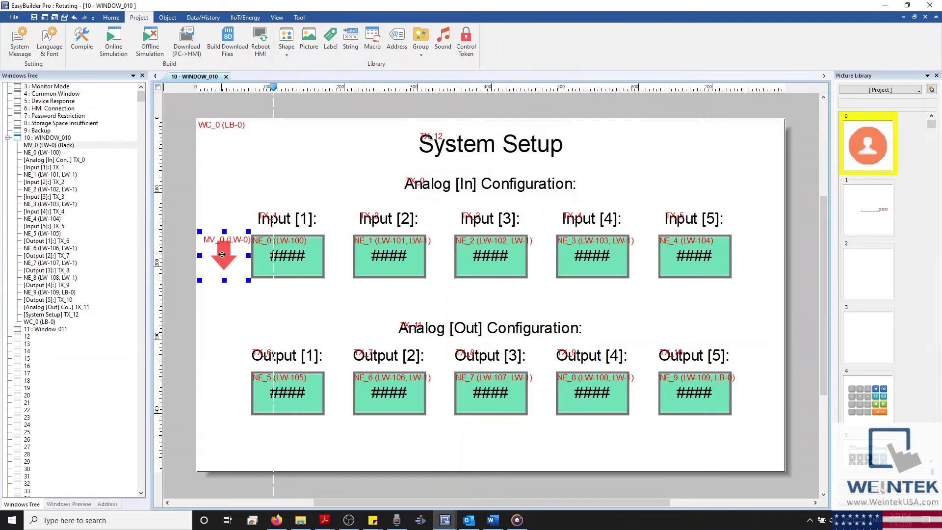
pyautogui.doubleClick(223, 255)
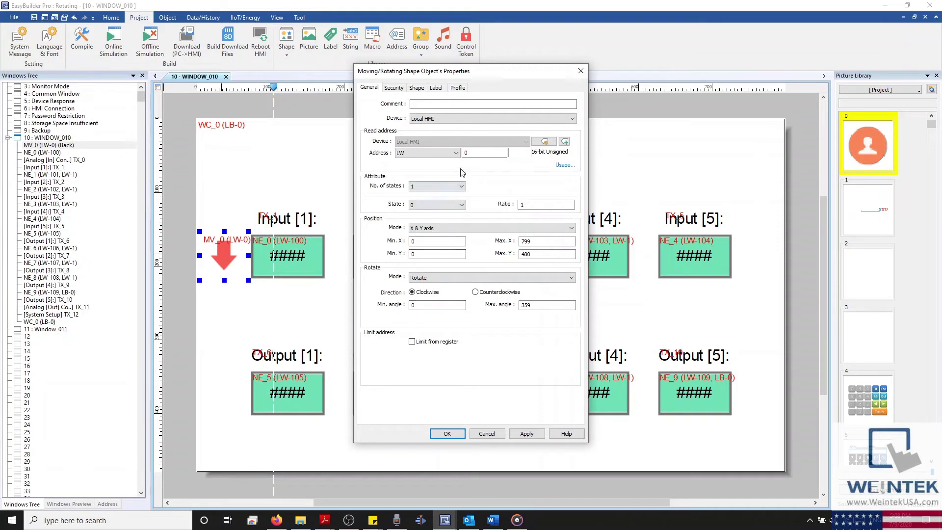
# Step: Review the arrow's address usage (LW-0 to LW-3) and close its shape settings
pyautogui.doubleClick(475, 153)
pyautogui.click(564, 168)
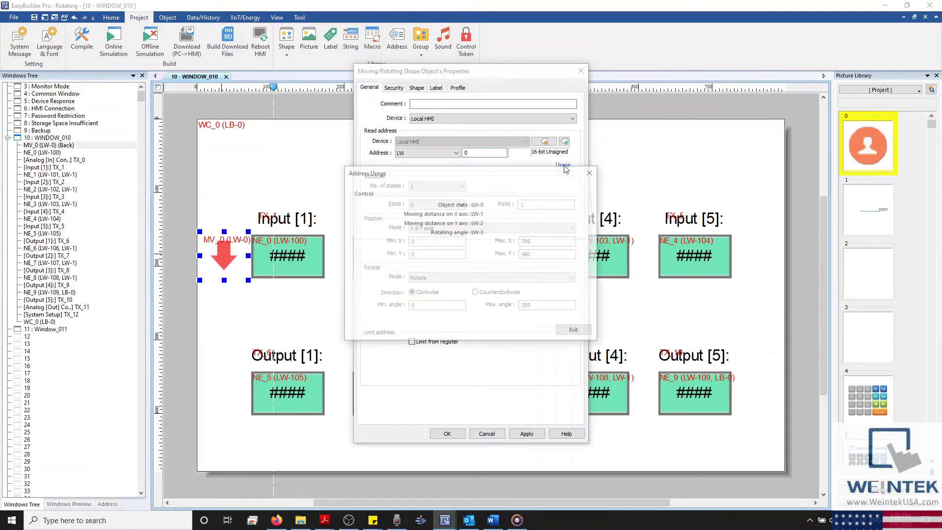
pyautogui.moveTo(555, 173); pyautogui.dragTo(775, 157)
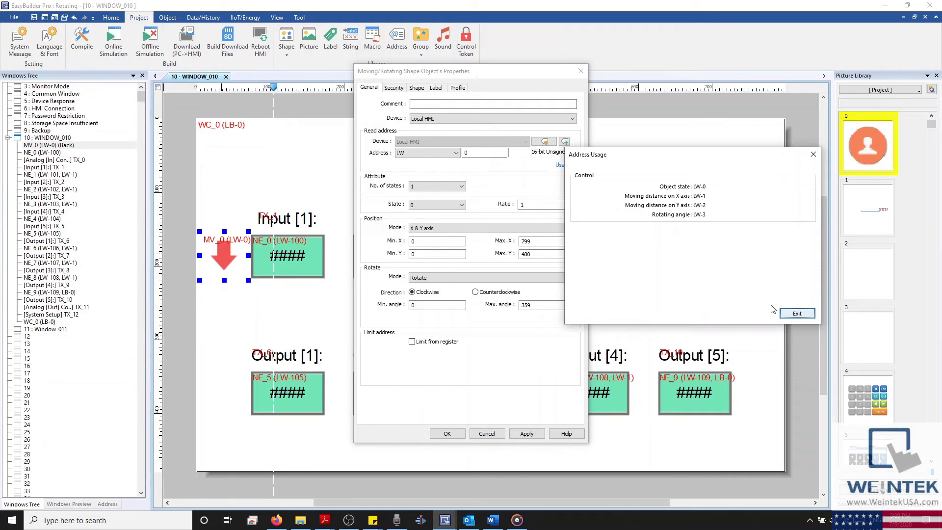
pyautogui.click(798, 313)
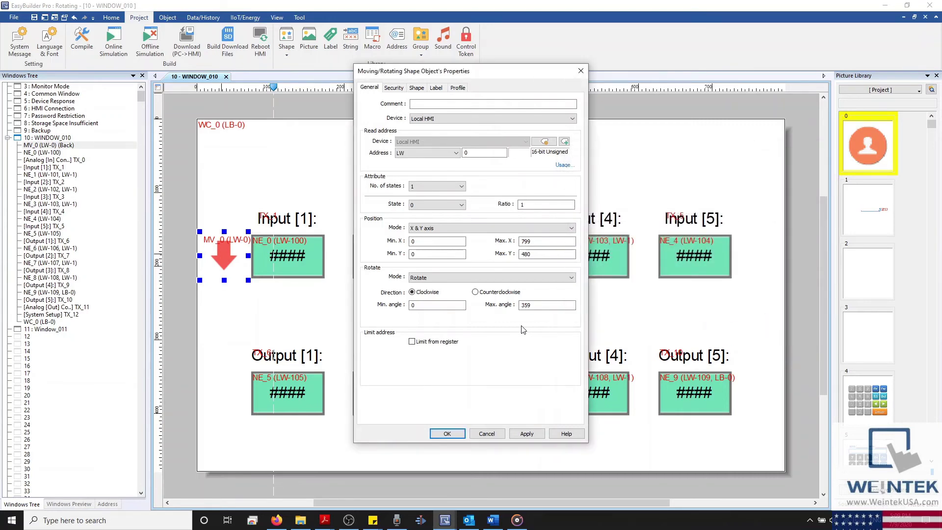
pyautogui.click(447, 434)
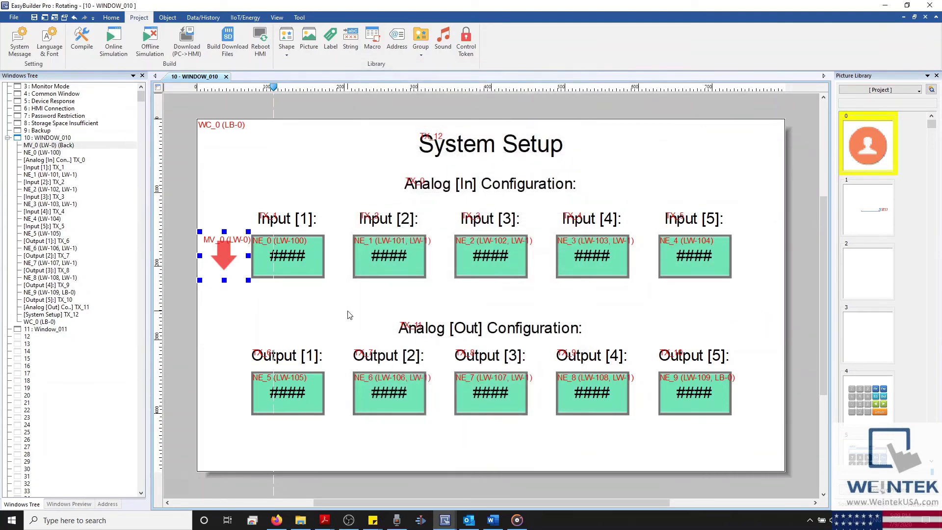
pyautogui.click(179, 304)
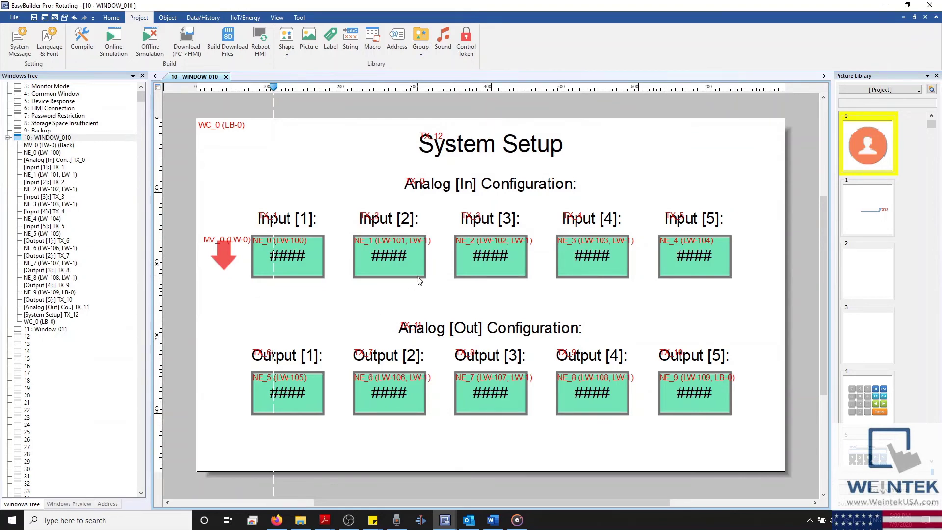
pyautogui.click(416, 258)
pyautogui.doubleClick(413, 258)
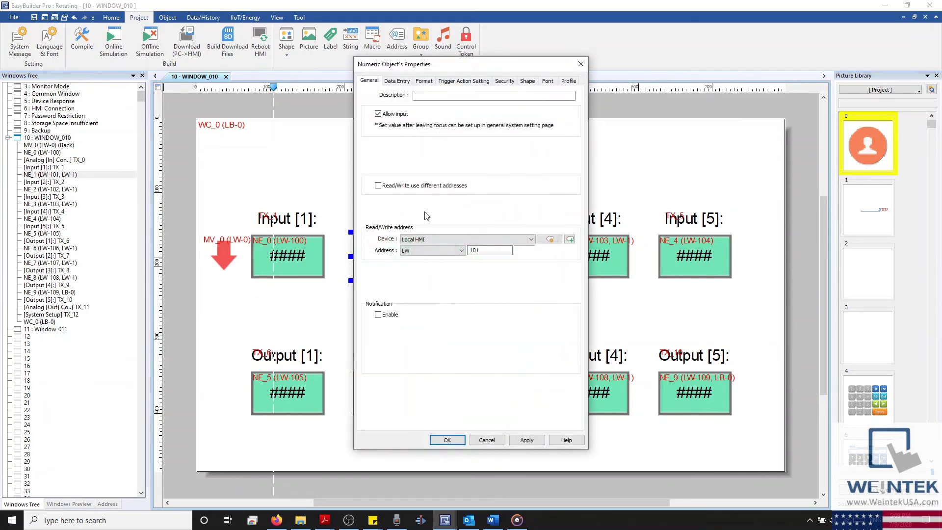
pyautogui.click(463, 80)
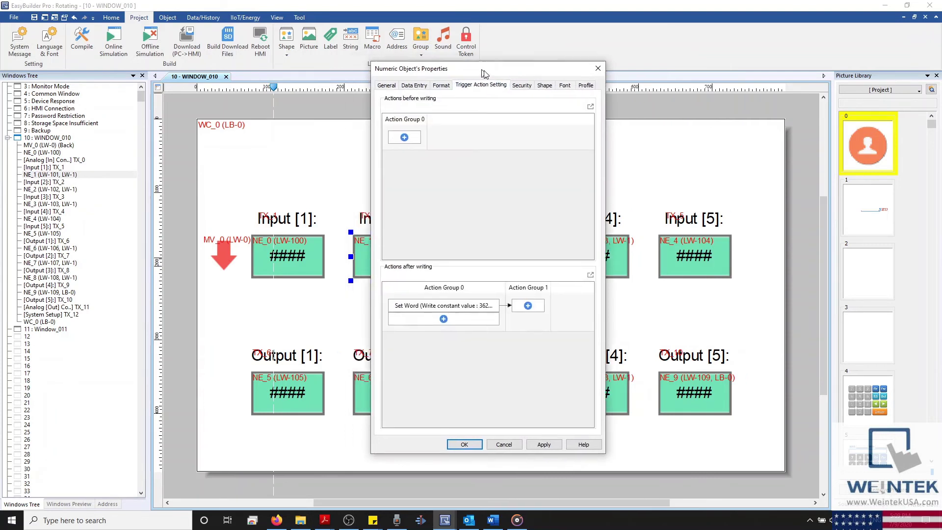
pyautogui.moveTo(463, 65); pyautogui.dragTo(586, 74)
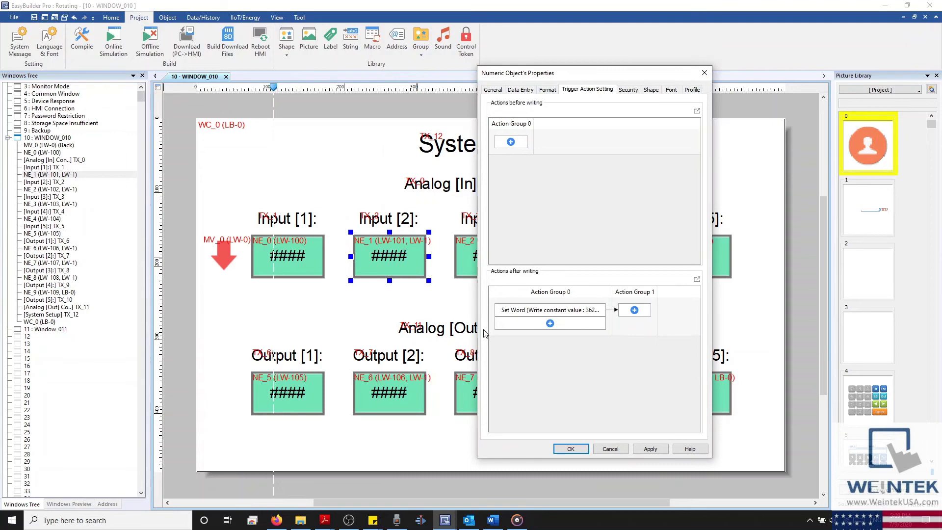
pyautogui.click(612, 449)
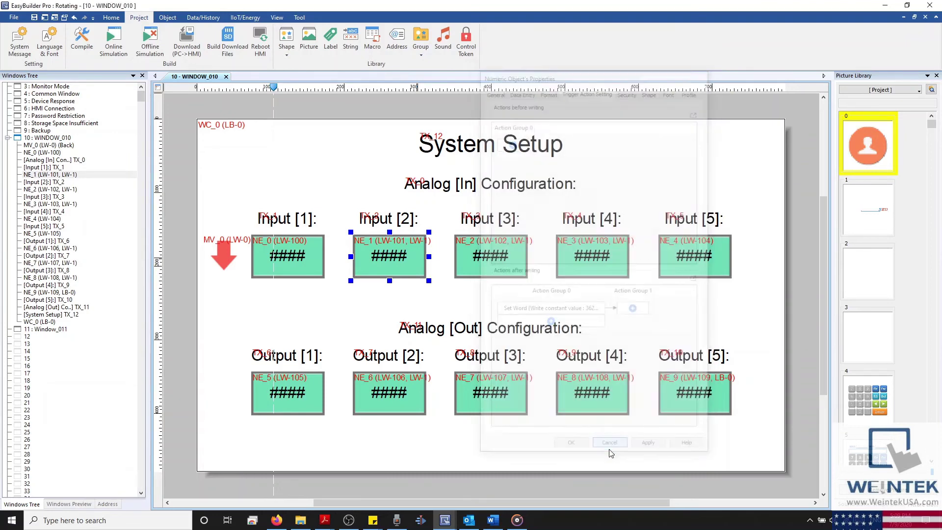
pyautogui.click(150, 40)
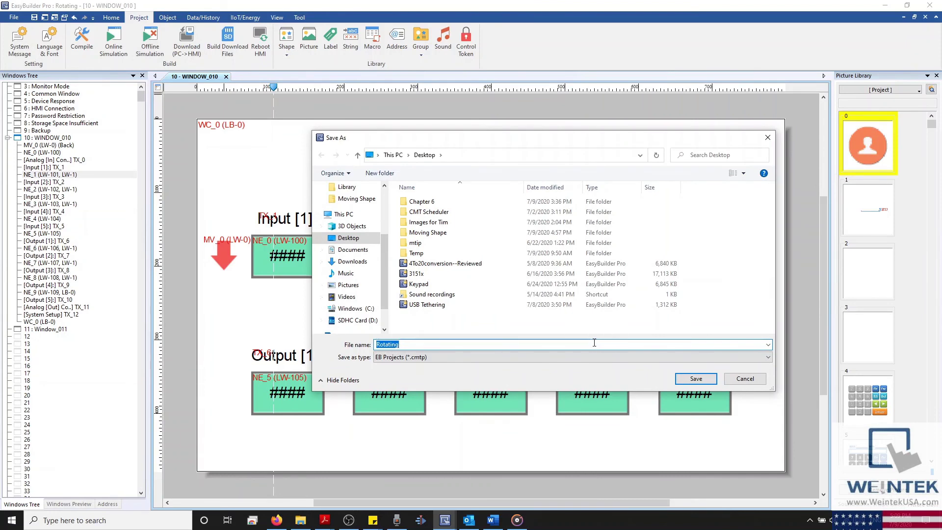
# Step: Save the project and enter inputs 5, 2, 5, 7, 8 in the simulation
pyautogui.press('Return')
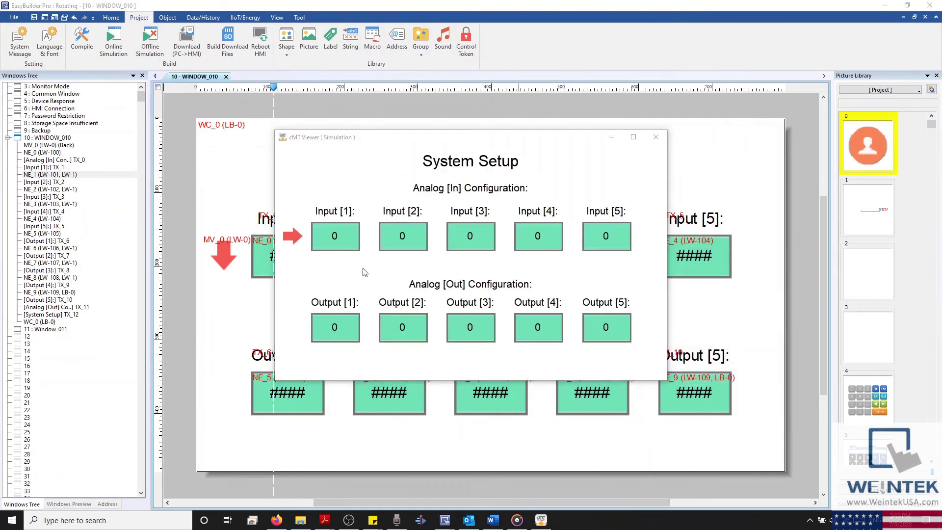
pyautogui.click(341, 237)
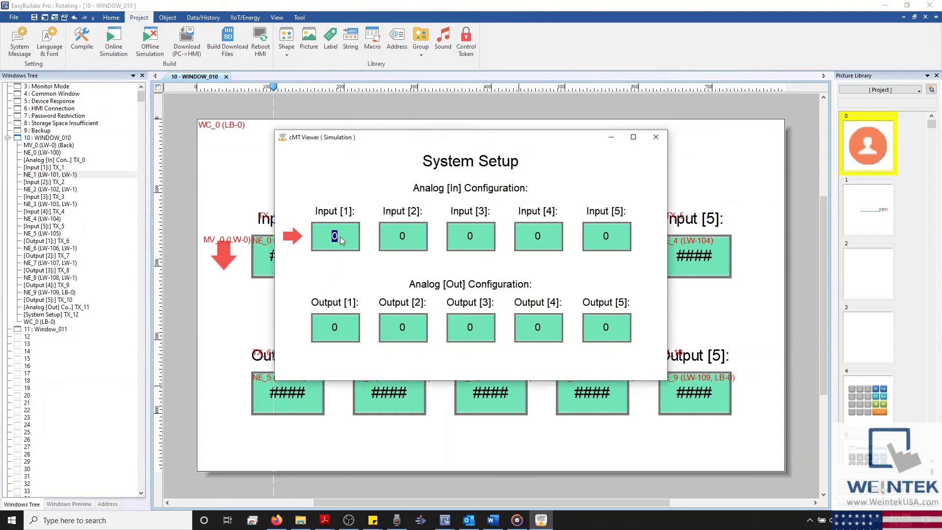
pyautogui.write('5')
pyautogui.press('Return')
pyautogui.click(406, 237)
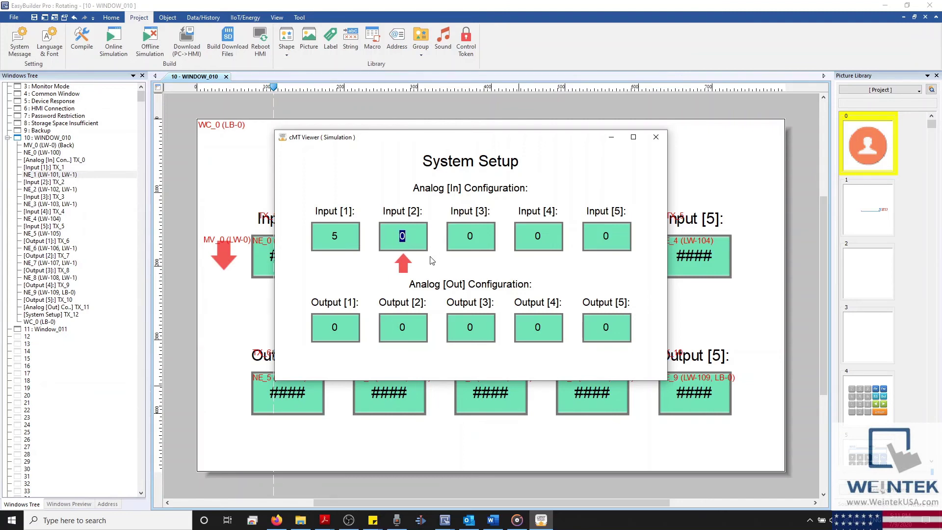
pyautogui.write('2')
pyautogui.press('Return')
pyautogui.click(472, 234)
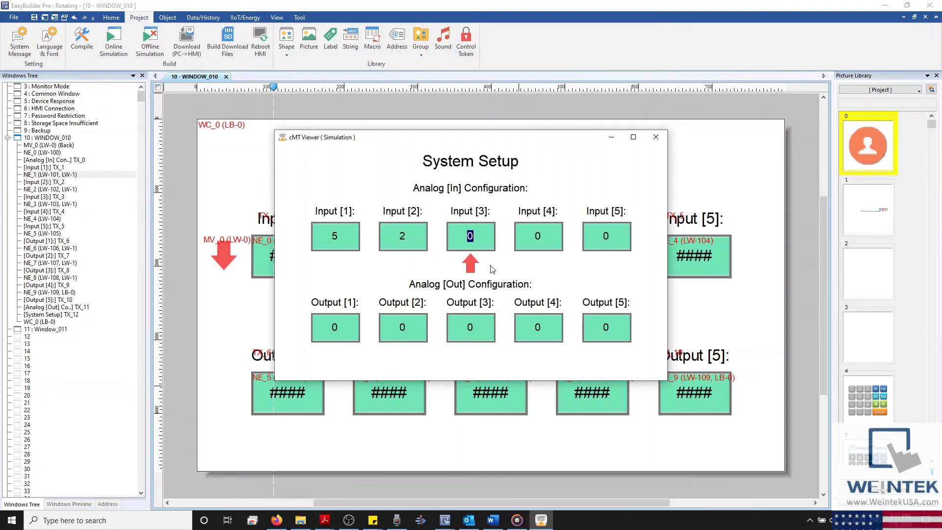
pyautogui.write('5')
pyautogui.press('Return')
pyautogui.write('7')
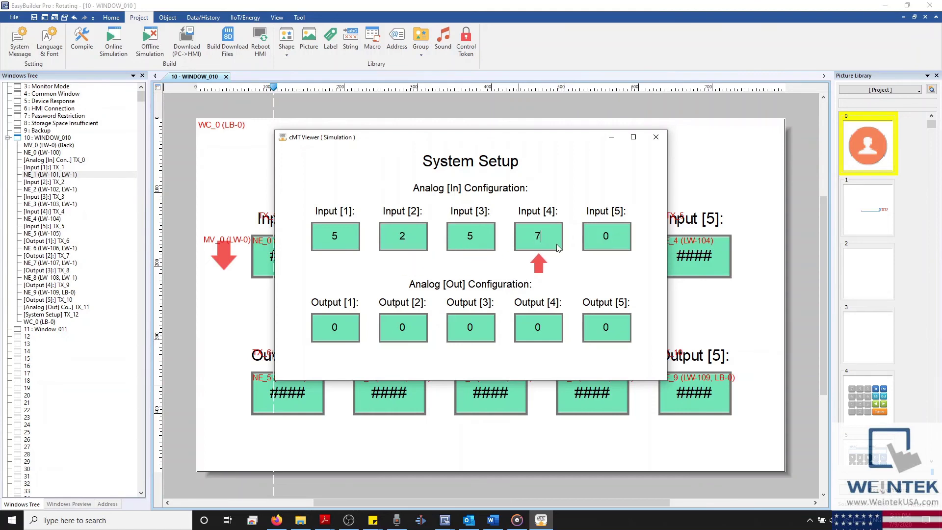
pyautogui.press('Return')
pyautogui.write('8')
pyautogui.press('Return')
pyautogui.write('6')
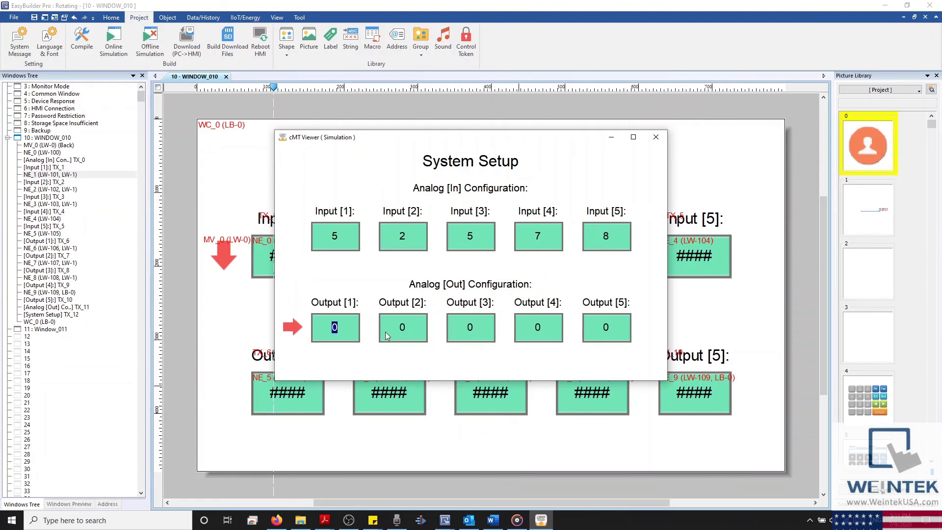
# Step: Enter outputs 6, 5, 7, 8, 5 in the simulation
pyautogui.press('Return')
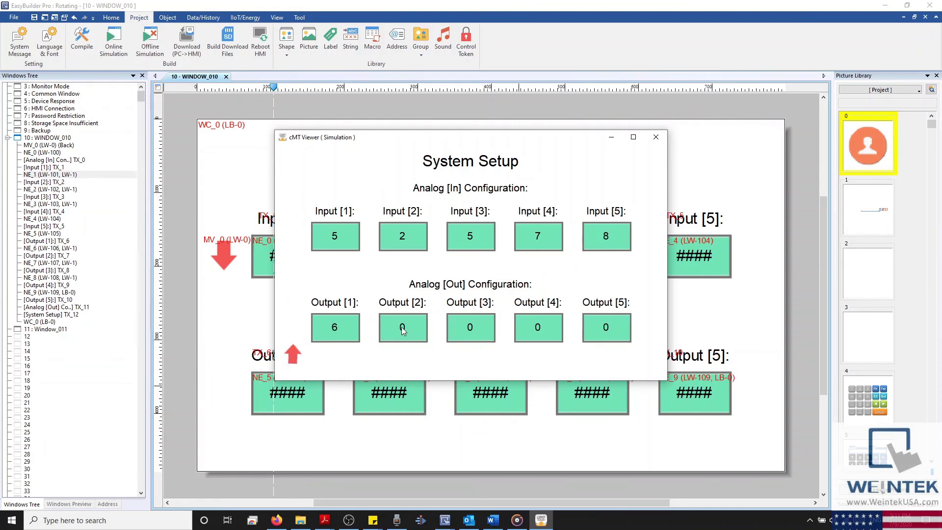
pyautogui.click(403, 329)
pyautogui.write('5')
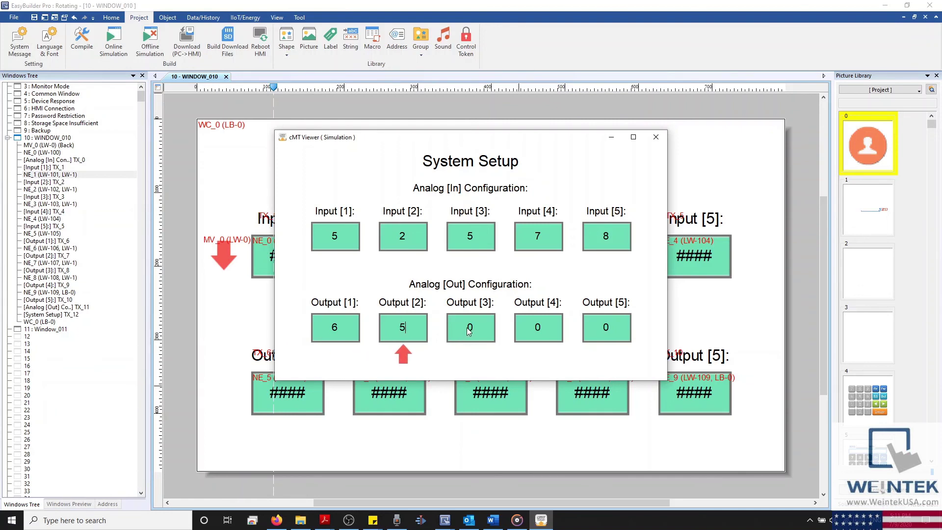
pyautogui.click(469, 328)
pyautogui.write('7')
pyautogui.press('Return')
pyautogui.click(538, 327)
pyautogui.write('8')
pyautogui.press('Return')
pyautogui.click(607, 327)
pyautogui.write('5')
pyautogui.press('Return')
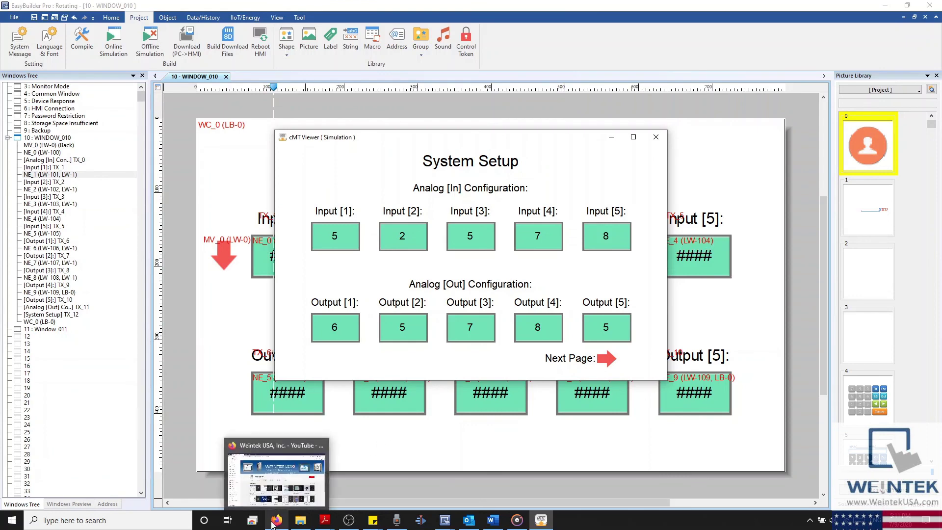
# Step: Bring up Firefox and the Welcome to Weintek.com download page tab
pyautogui.click(269, 478)
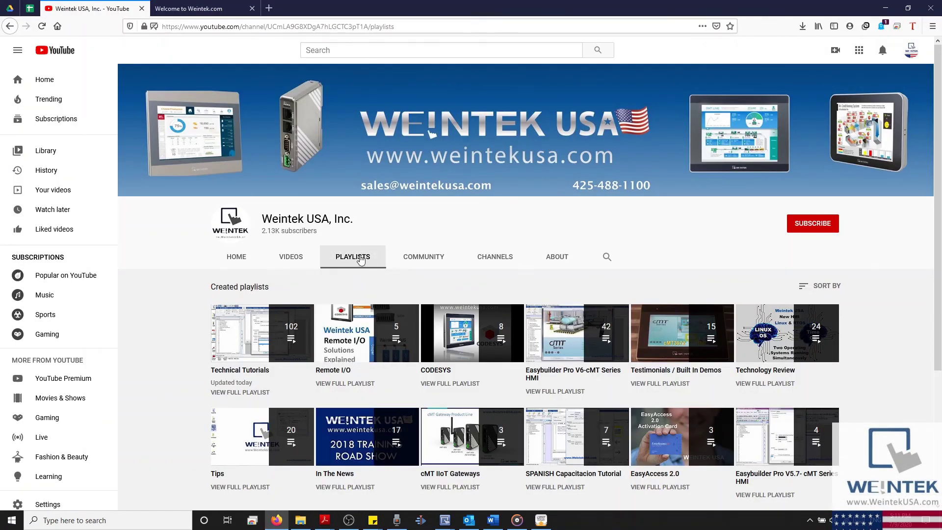
pyautogui.click(209, 7)
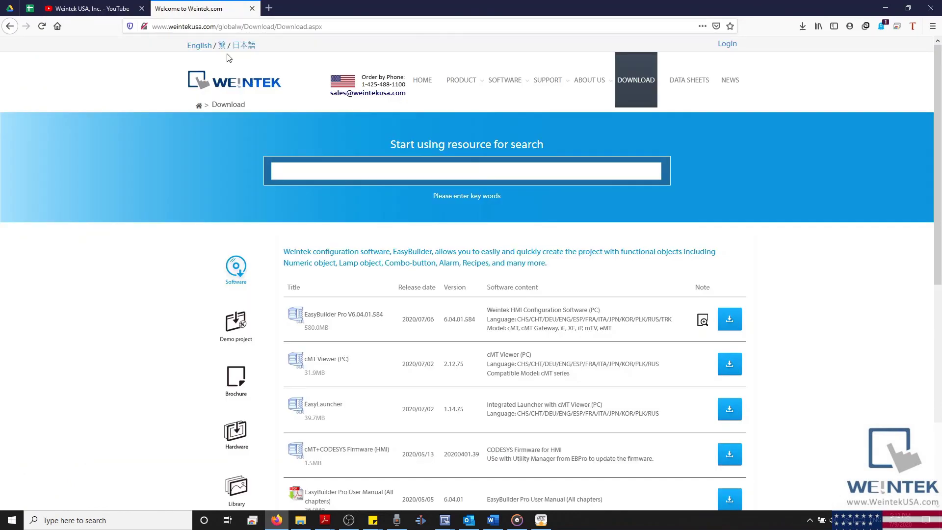
pyautogui.scroll(-2, 204, 258)
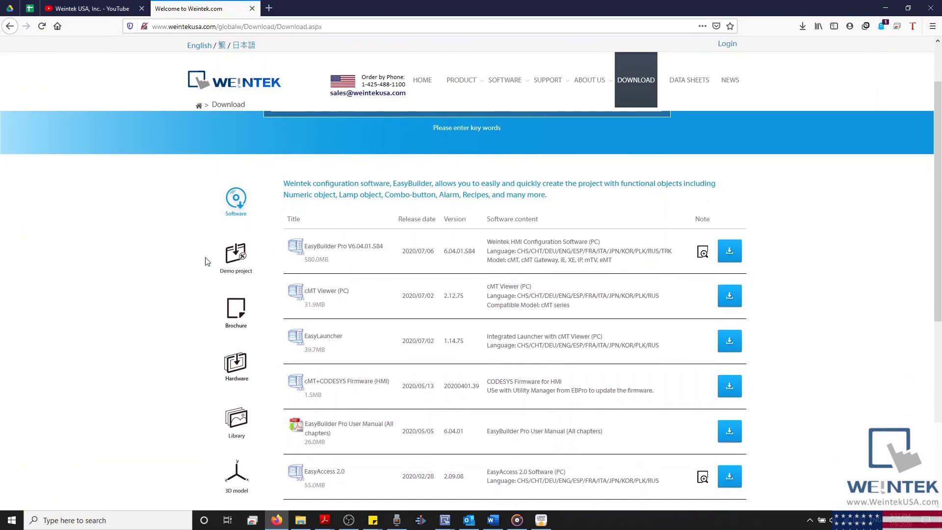
pyautogui.scroll(-2, 205, 258)
pyautogui.scroll(-2, 206, 261)
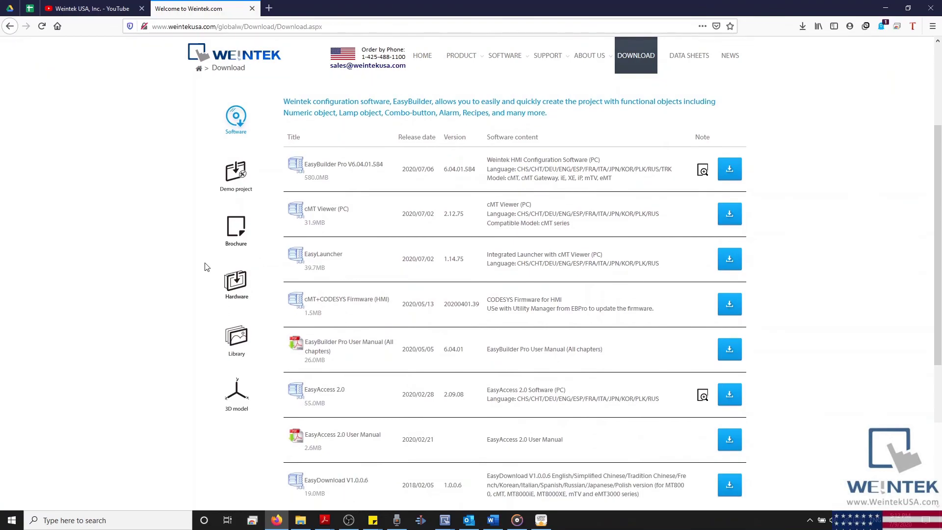